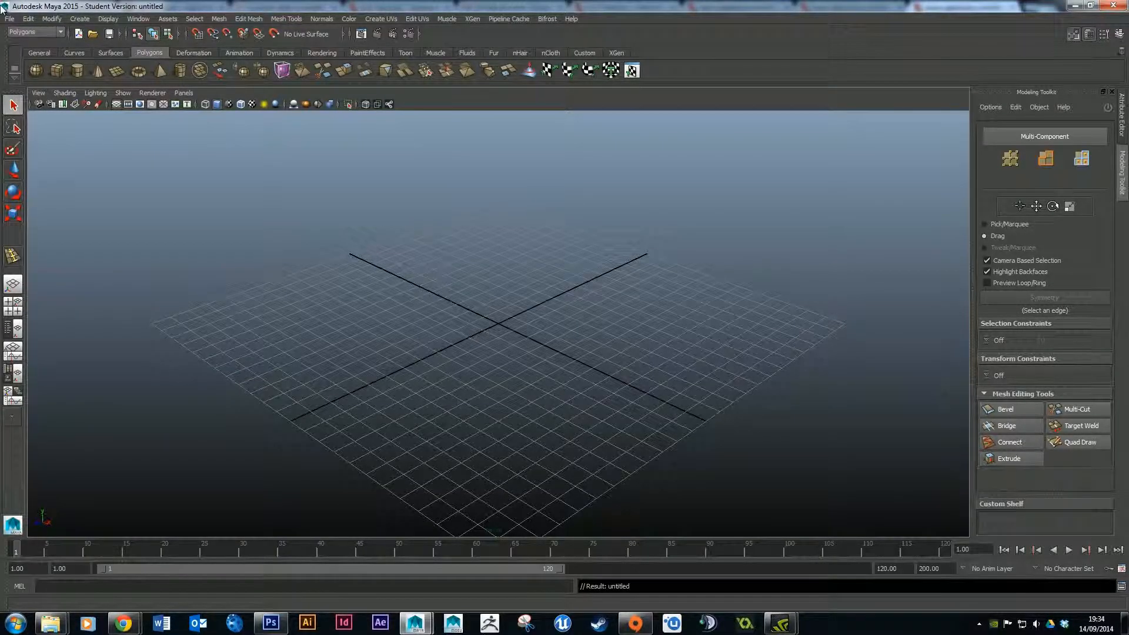
Cycle through the Animation, Surfaces, Dynamics and Rendering menu sets, returning to Polygons.
{"action": "left_click", "coordinate": [32, 33]}
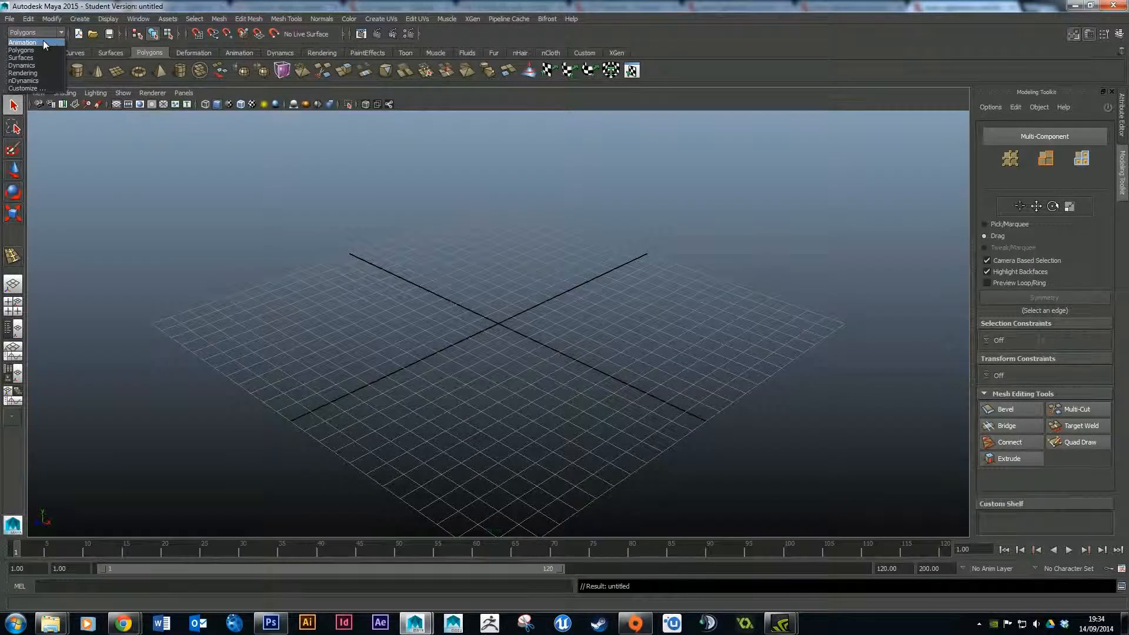
{"action": "left_click", "coordinate": [42, 42]}
{"action": "left_click", "coordinate": [32, 33]}
{"action": "left_click", "coordinate": [40, 50]}
{"action": "left_click", "coordinate": [41, 32]}
{"action": "left_click", "coordinate": [36, 57]}
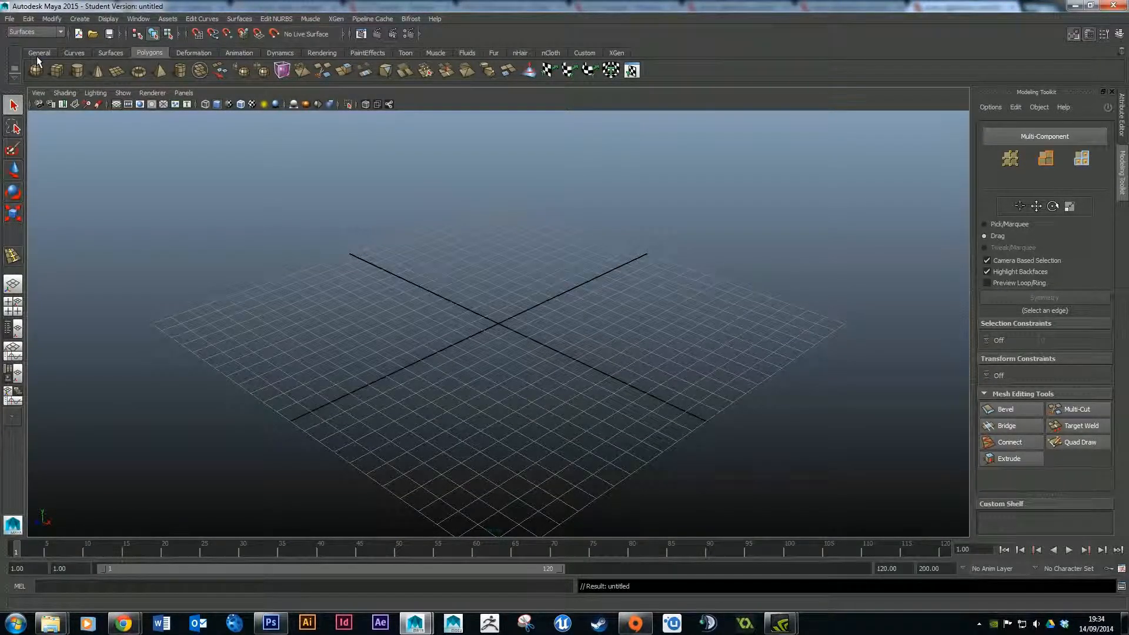
{"action": "left_click", "coordinate": [31, 31]}
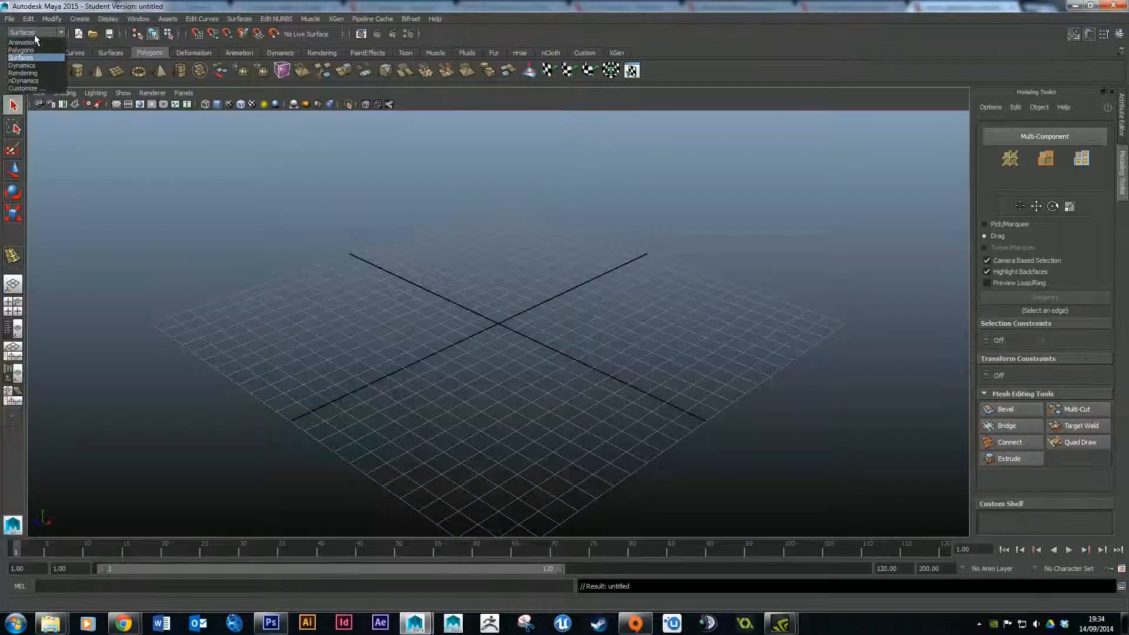
{"action": "left_click", "coordinate": [41, 66]}
{"action": "left_click", "coordinate": [49, 33]}
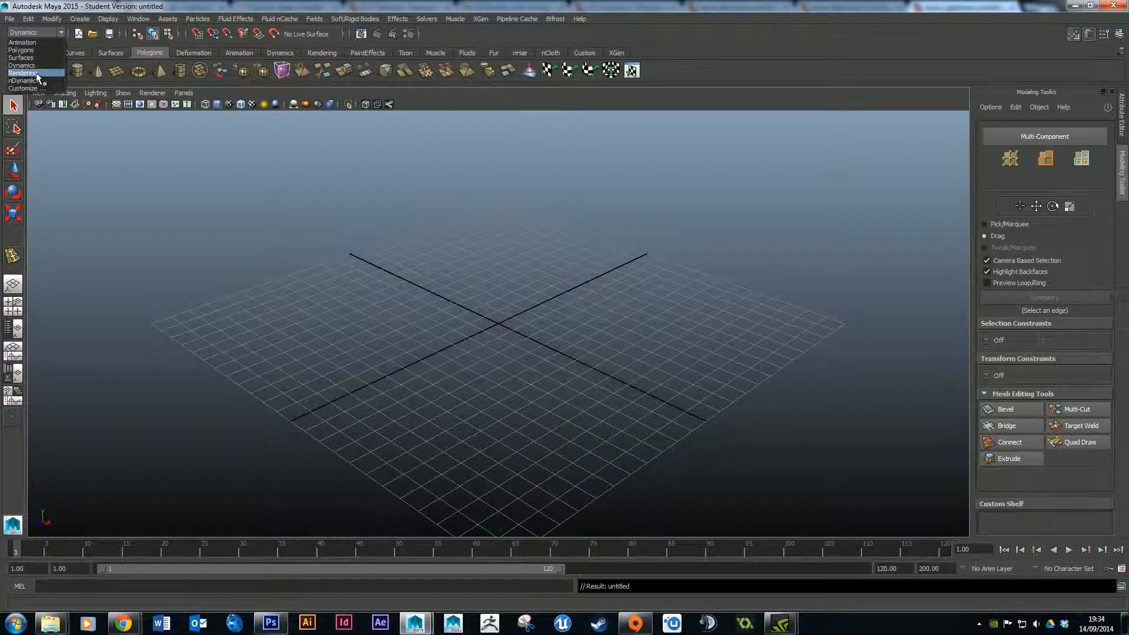
{"action": "left_click", "coordinate": [24, 73]}
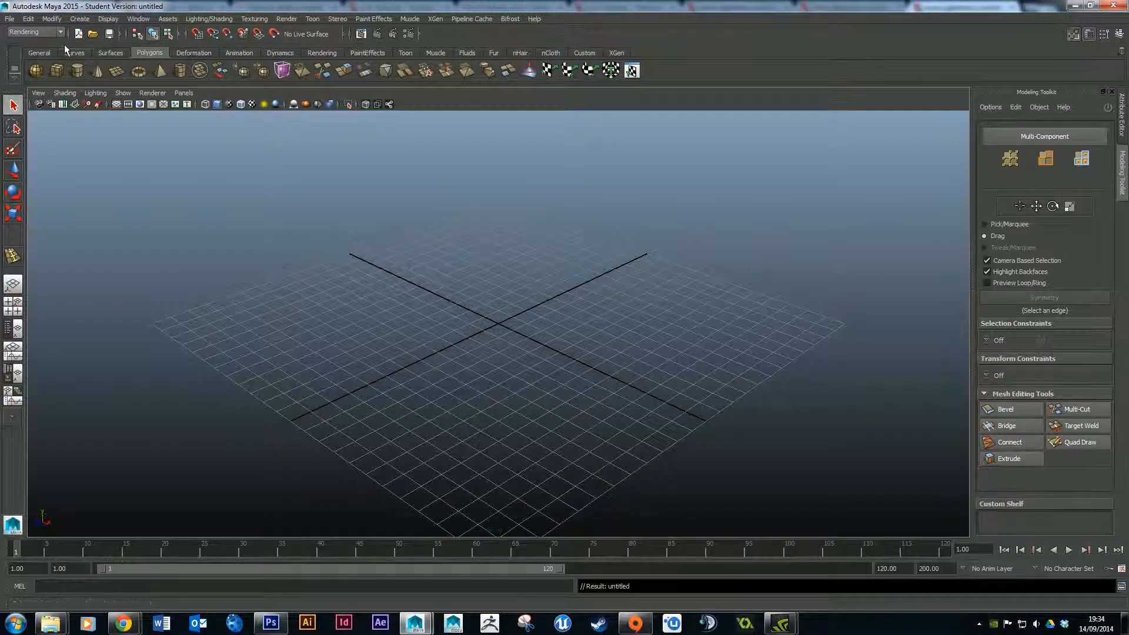
{"action": "left_click", "coordinate": [39, 32]}
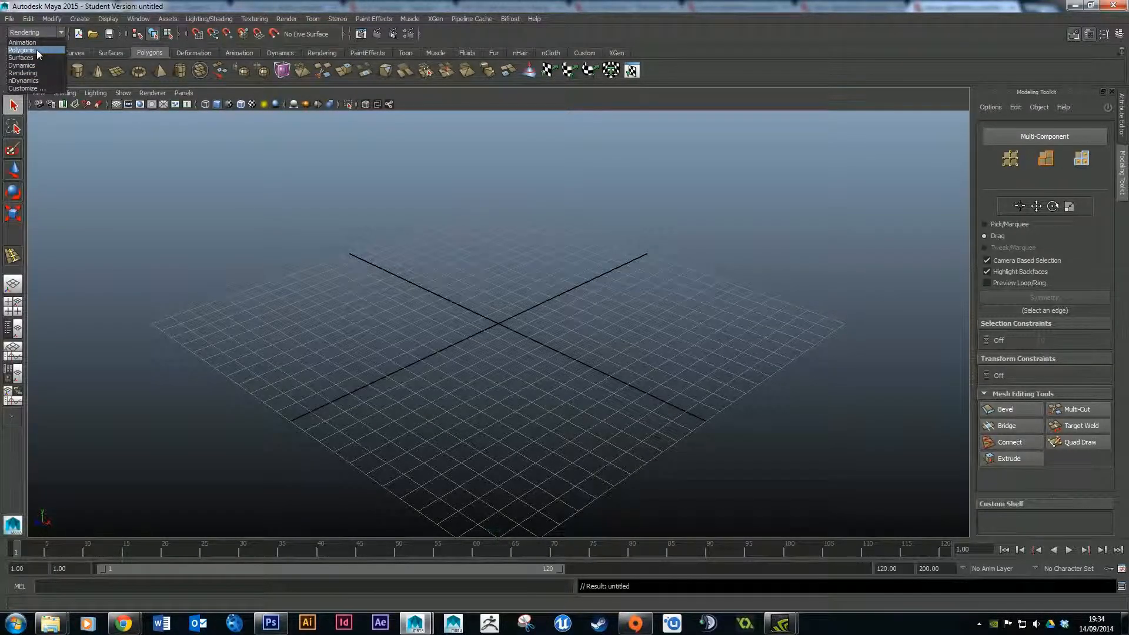
{"action": "left_click", "coordinate": [62, 31]}
{"action": "left_click", "coordinate": [61, 31]}
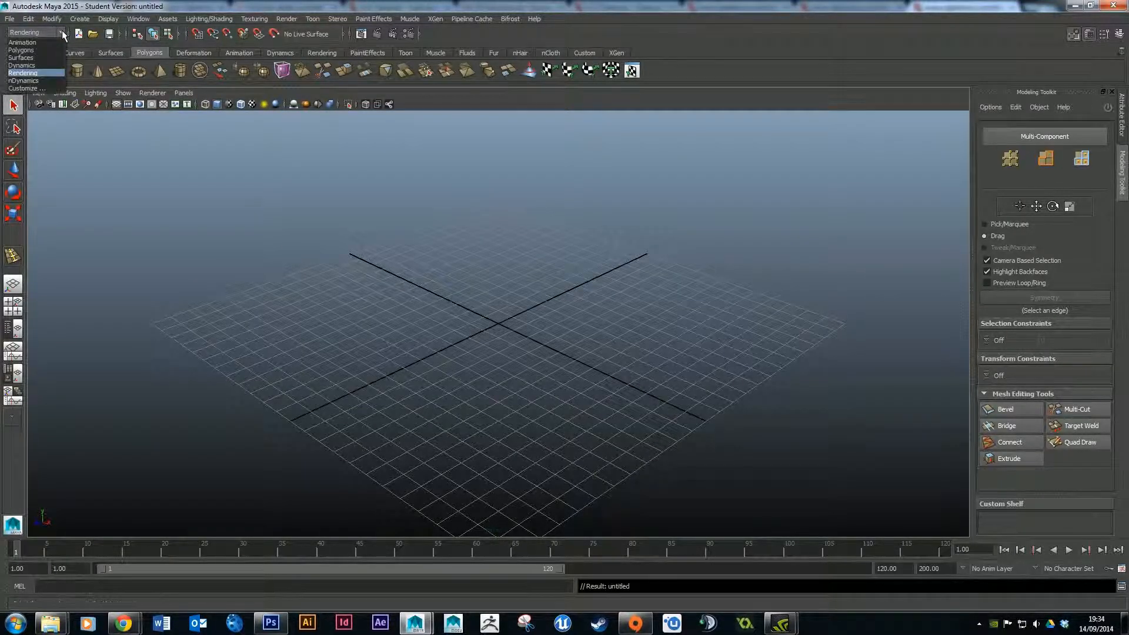
{"action": "left_click", "coordinate": [36, 50]}
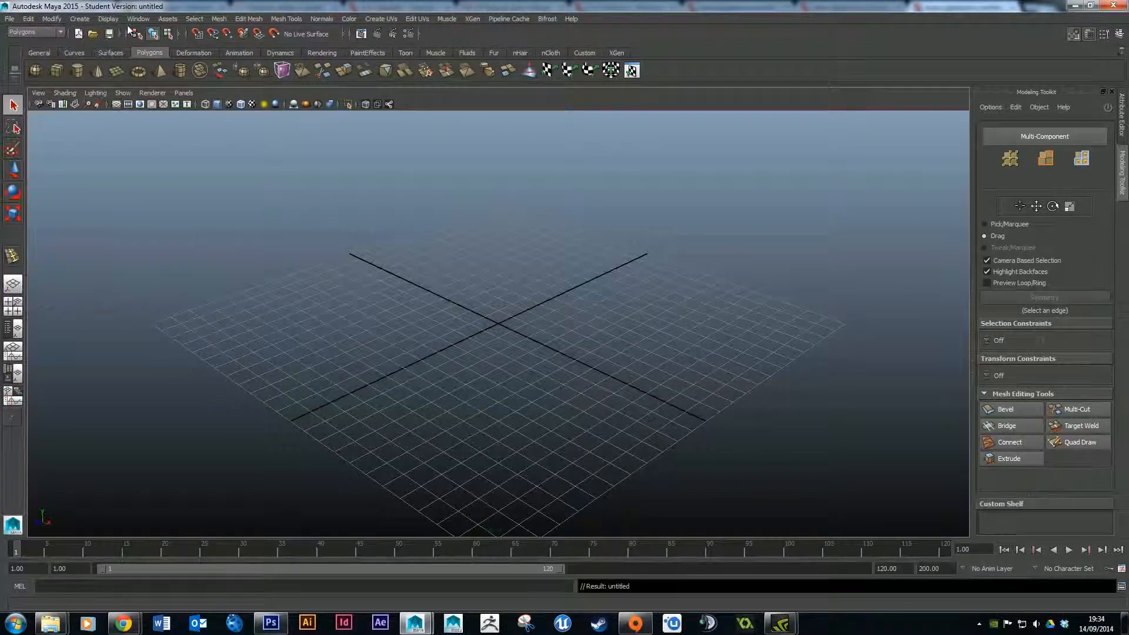
{"action": "left_click", "coordinate": [52, 18]}
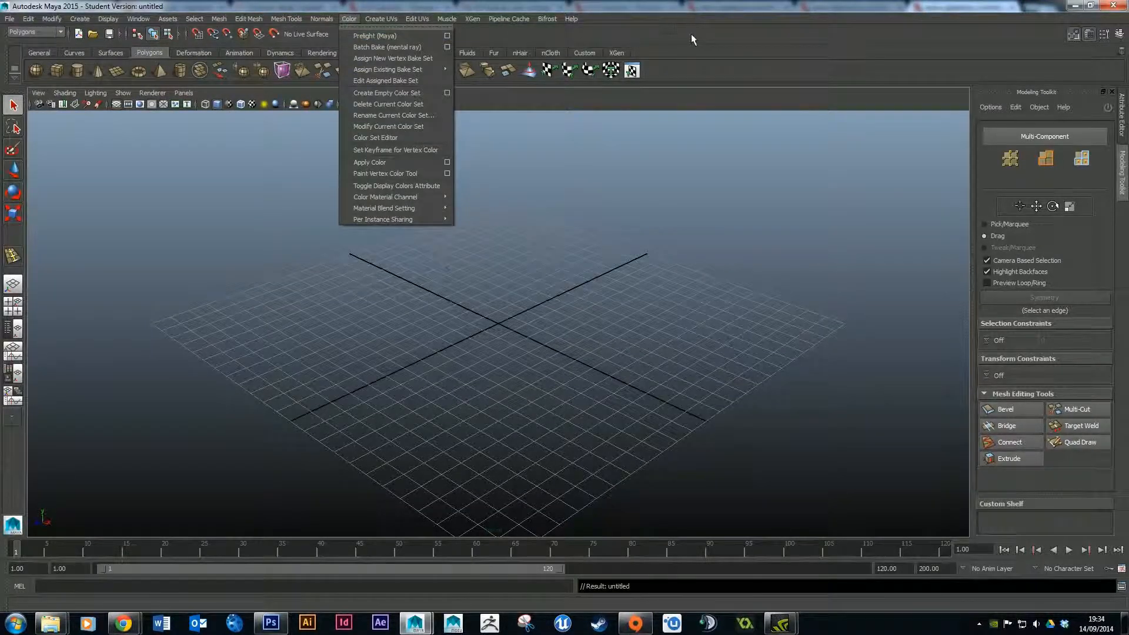
{"action": "left_click", "coordinate": [677, 24]}
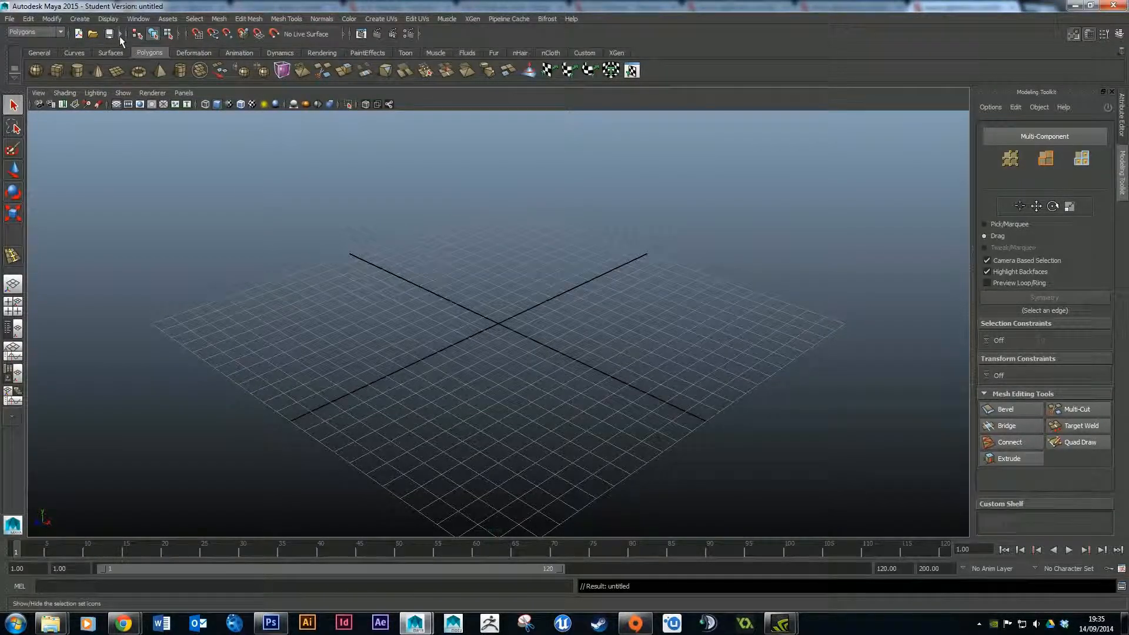
{"action": "left_click", "coordinate": [80, 19]}
{"action": "mouse_move", "coordinate": [108, 51]}
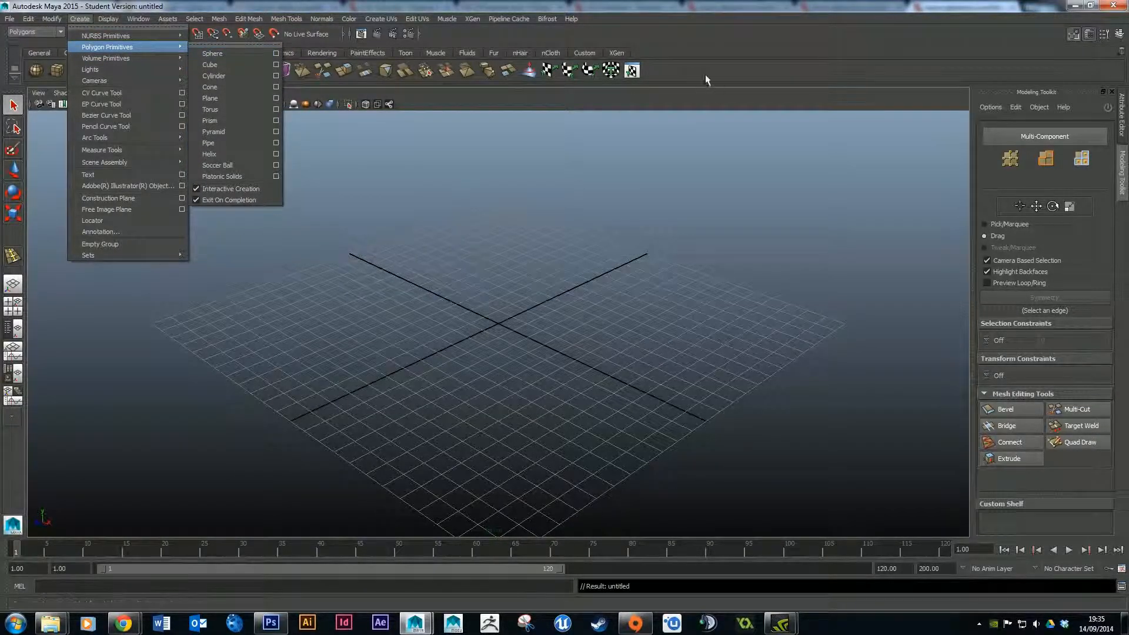
{"action": "left_click", "coordinate": [587, 7]}
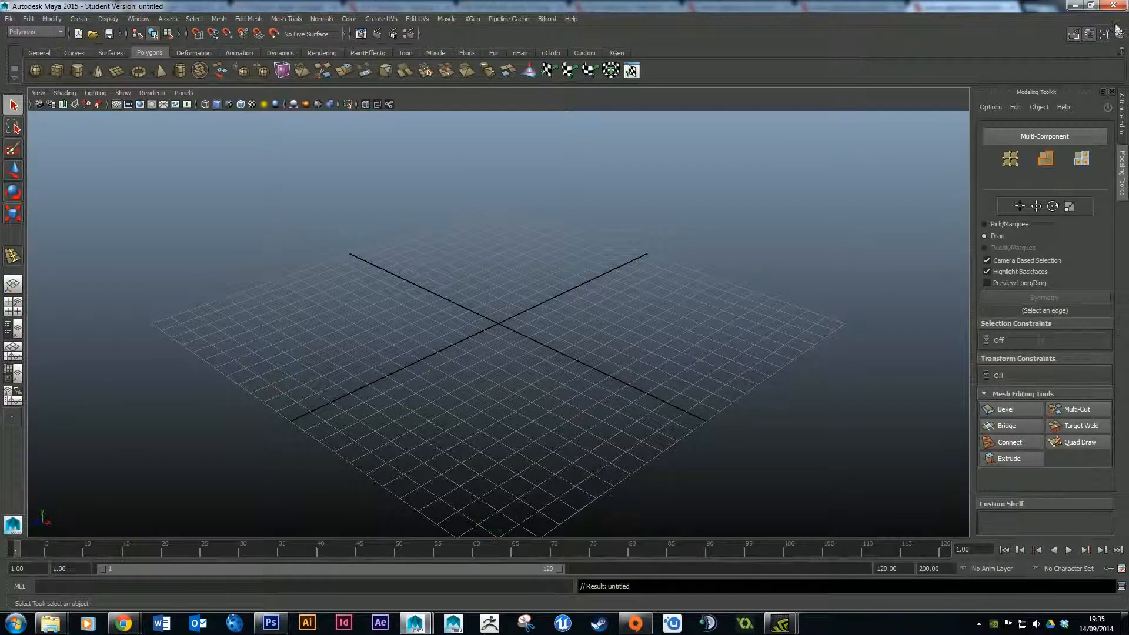
Show the Attribute Editor and draw a polygon cylinder interactively at the grid origin, dragging its radius and height.
{"action": "left_click", "coordinate": [1088, 34]}
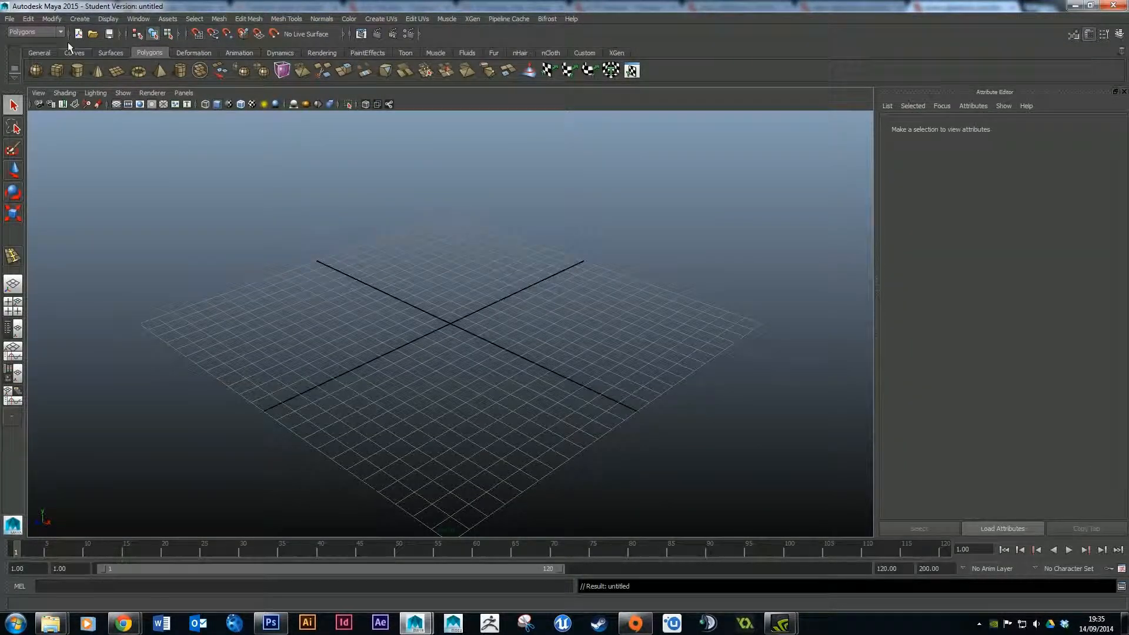
{"action": "left_click", "coordinate": [78, 19]}
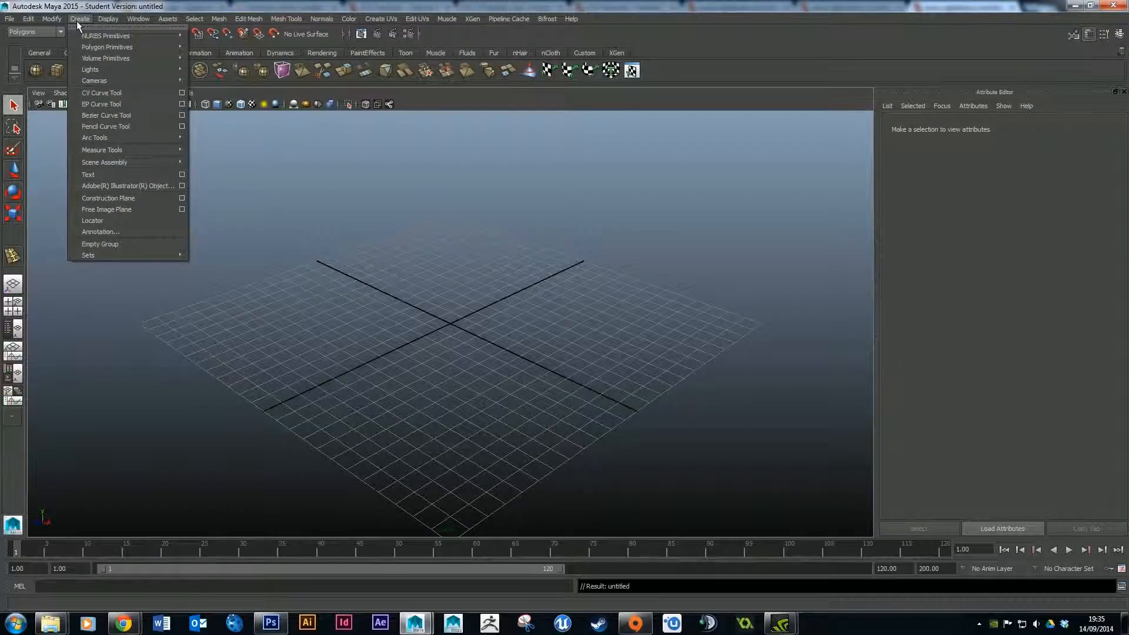
{"action": "mouse_move", "coordinate": [123, 49]}
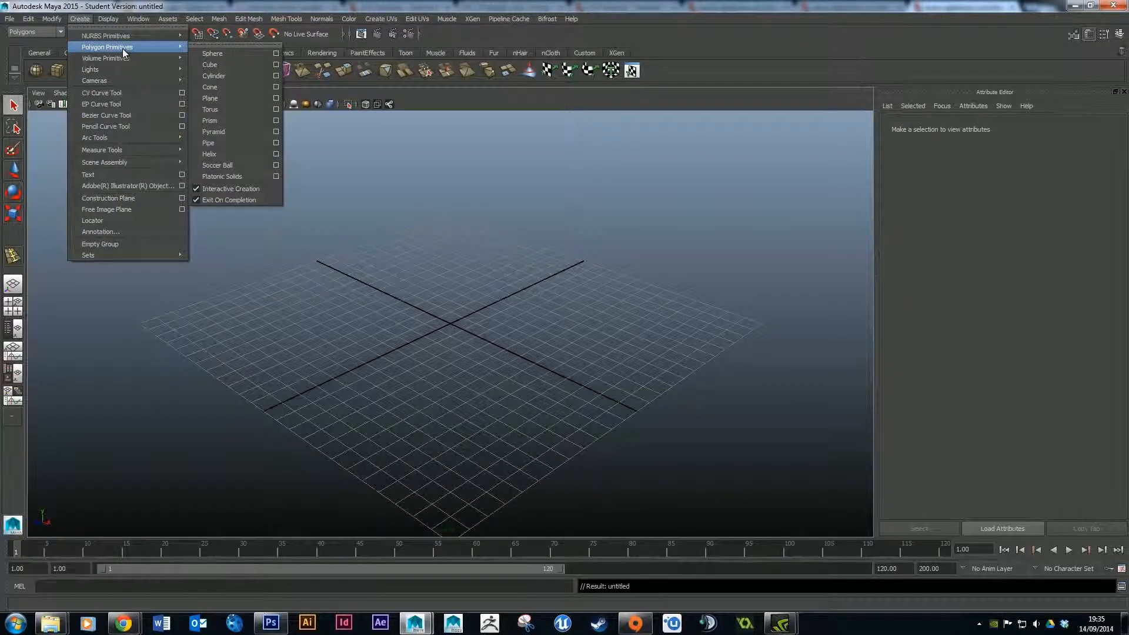
{"action": "left_click", "coordinate": [227, 75]}
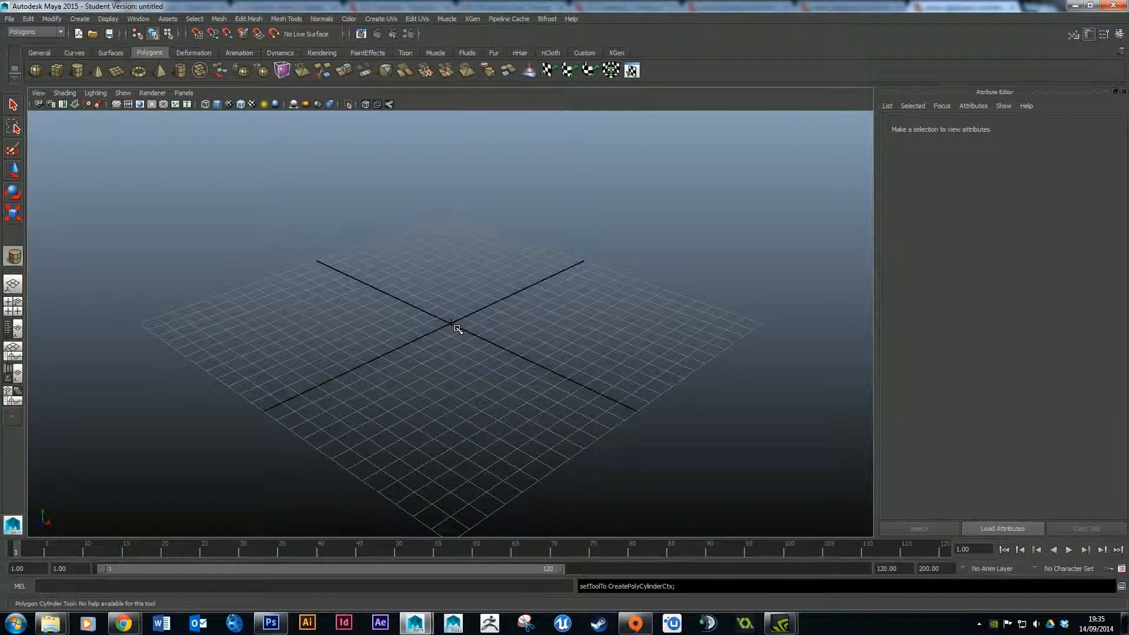
{"action": "left_click_drag", "start_coordinate": [452, 323], "coordinate": [504, 330]}
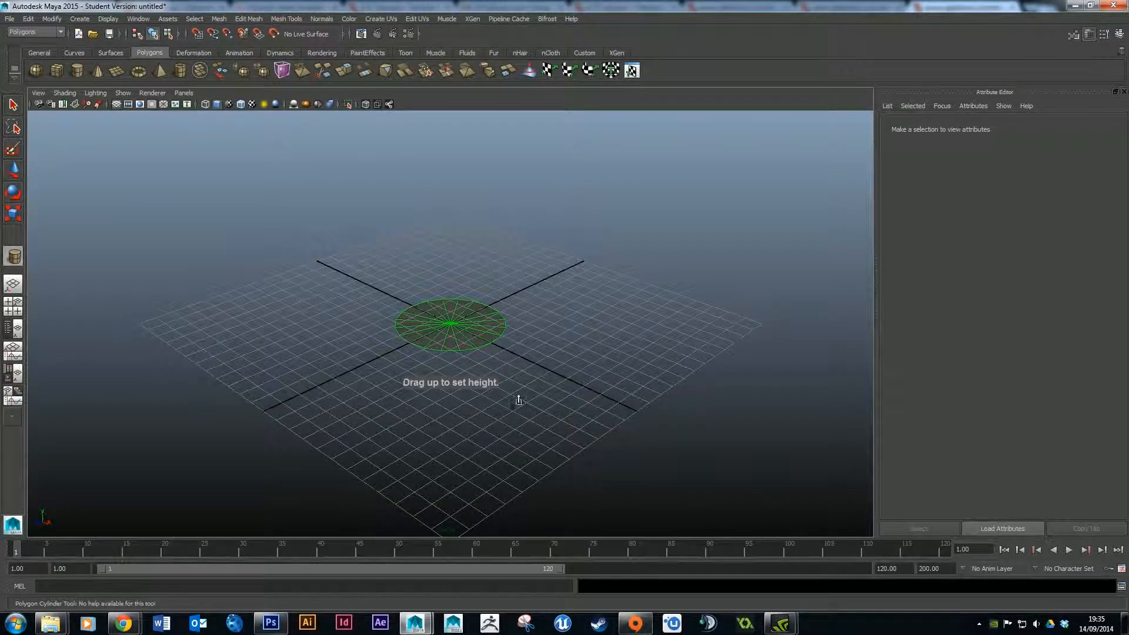
{"action": "left_click_drag", "start_coordinate": [493, 351], "coordinate": [476, 161]}
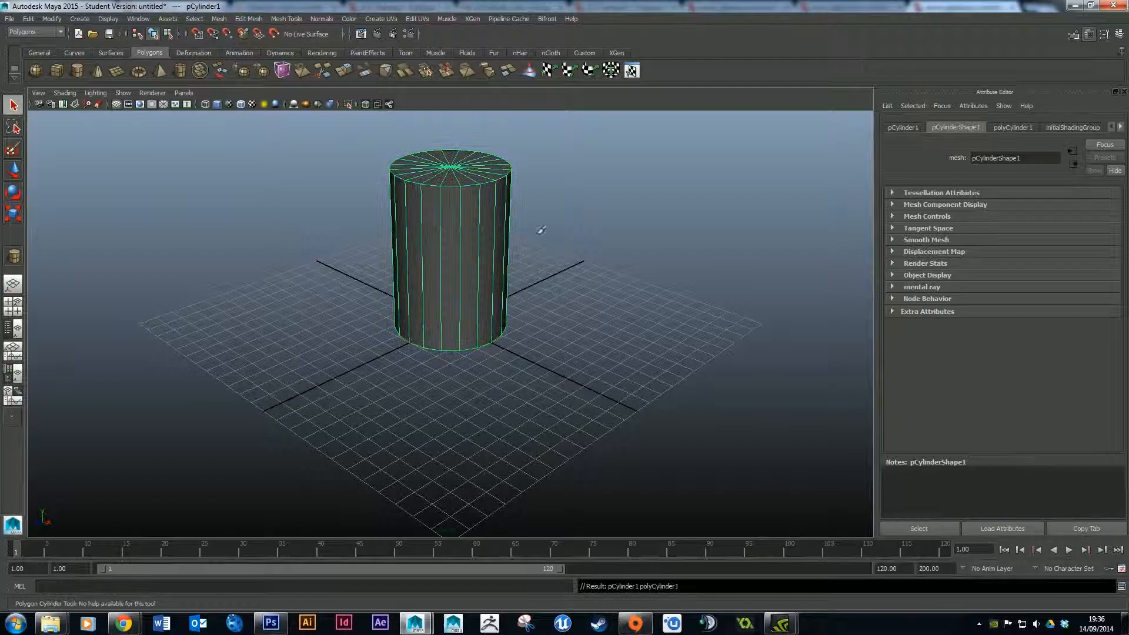
{"action": "scroll", "coordinate": [511, 180], "scroll_direction": "up", "scroll_amount": 5}
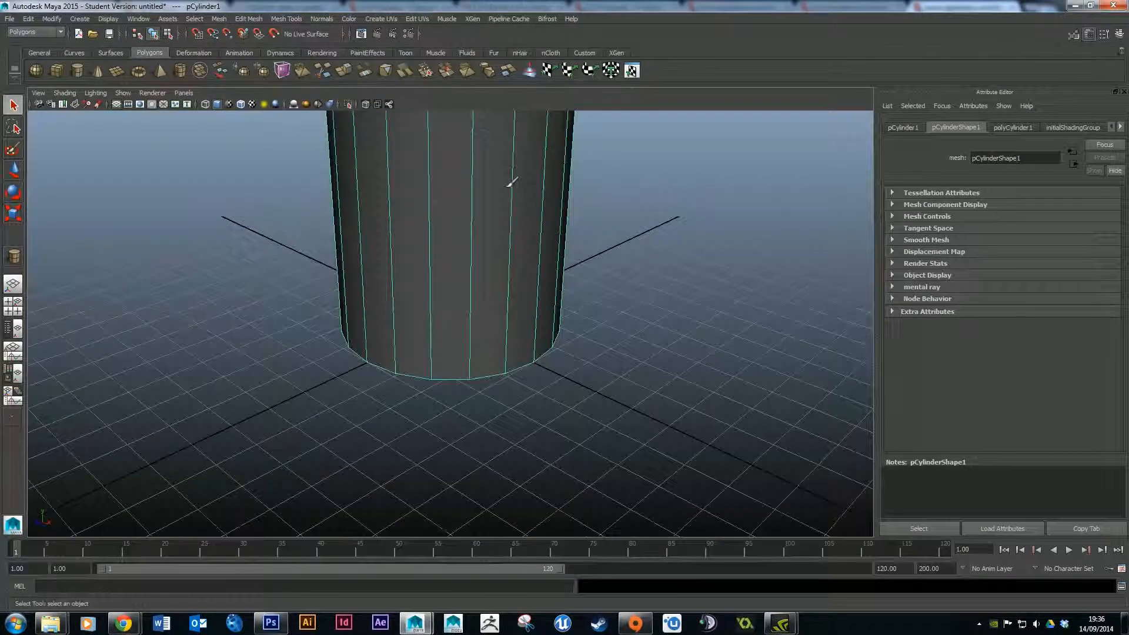
{"action": "middle_click_drag", "start_coordinate": [578, 144], "coordinate": [580, 374], "text": "alt"}
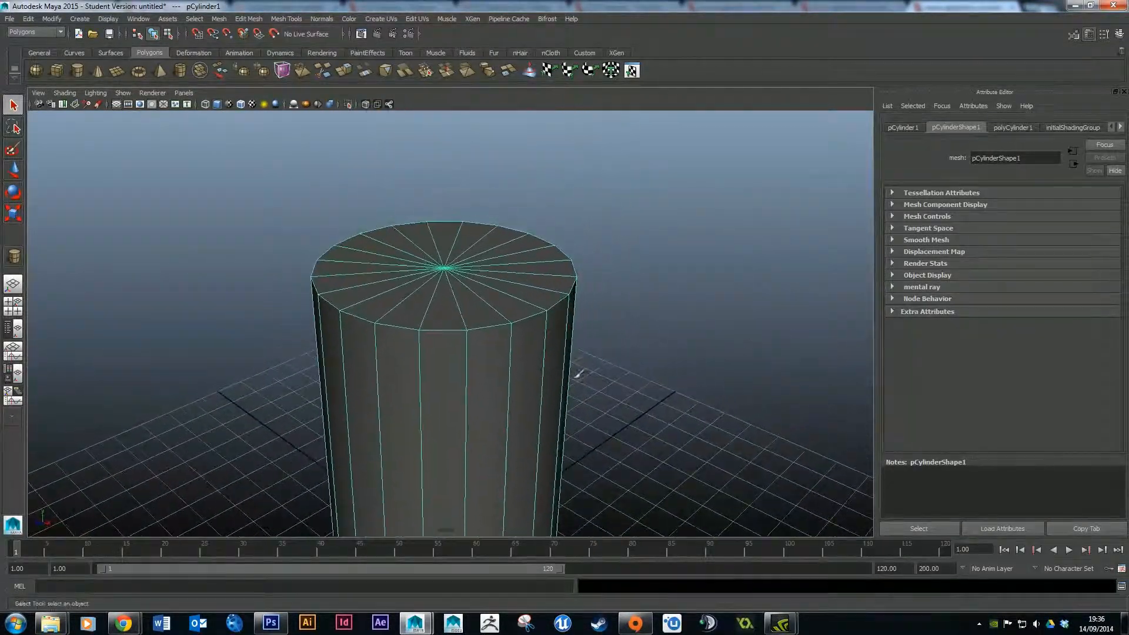
{"action": "mouse_move", "coordinate": [415, 623]}
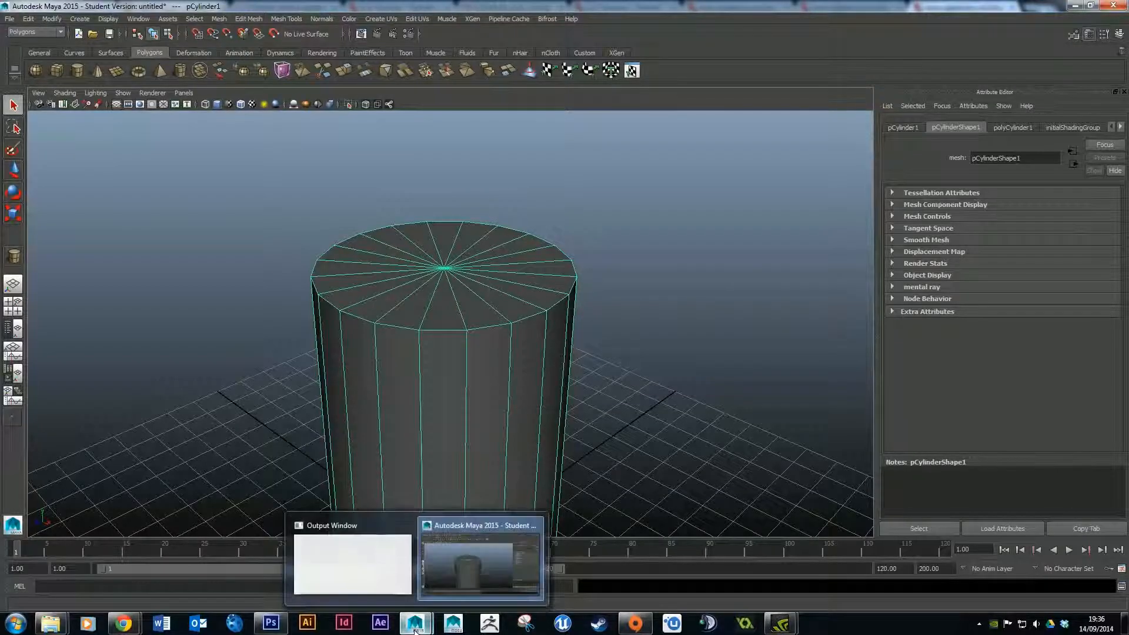
{"action": "left_click", "coordinate": [496, 545]}
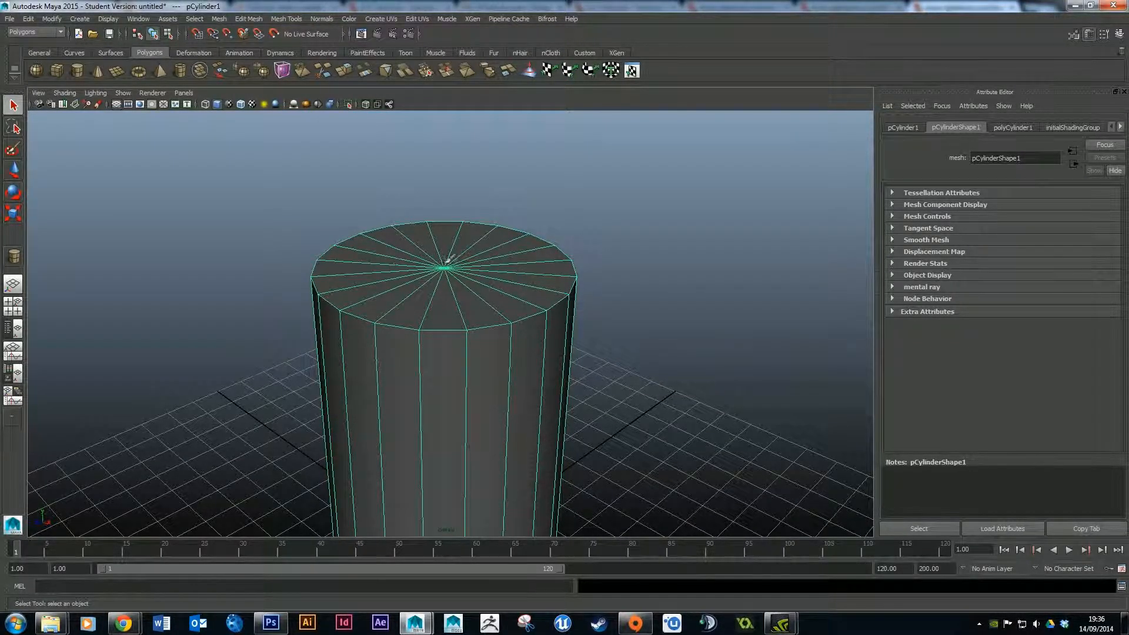
Replace the Attribute Editor with the Modeling Toolkit and set its selection style to Pick/Marquee.
{"action": "left_click", "coordinate": [1090, 35]}
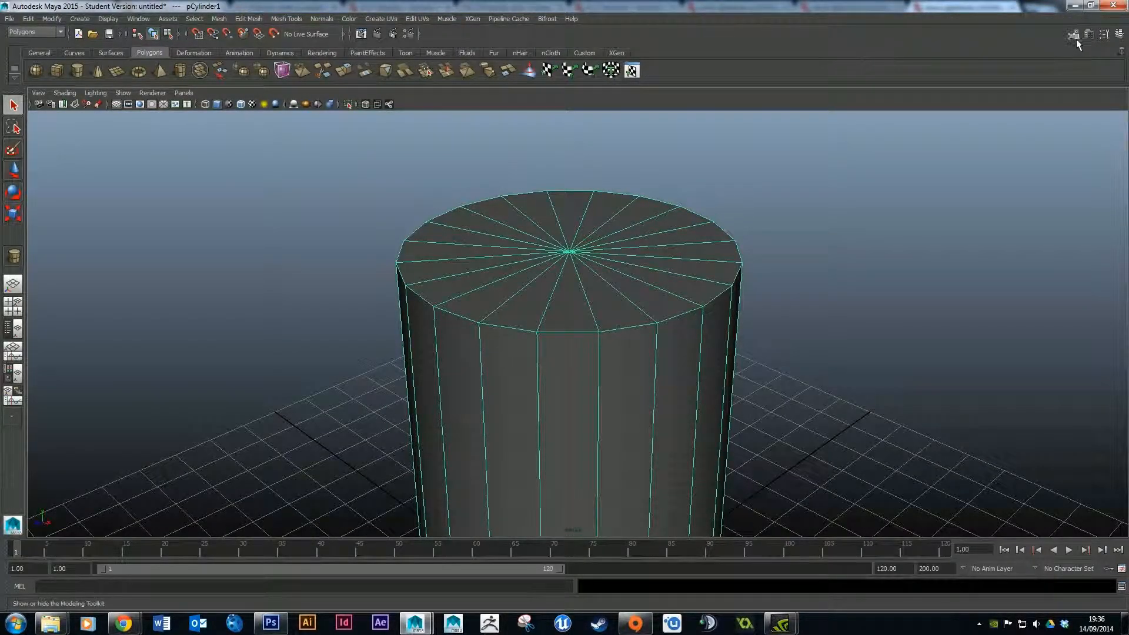
{"action": "left_click", "coordinate": [1074, 36]}
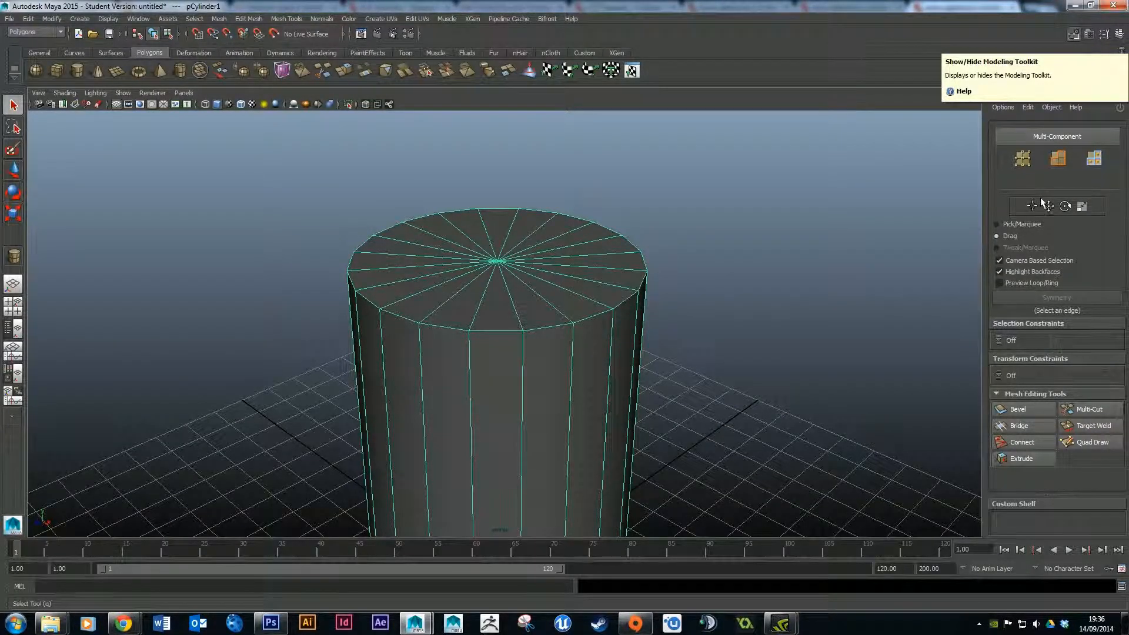
{"action": "left_click", "coordinate": [1020, 224]}
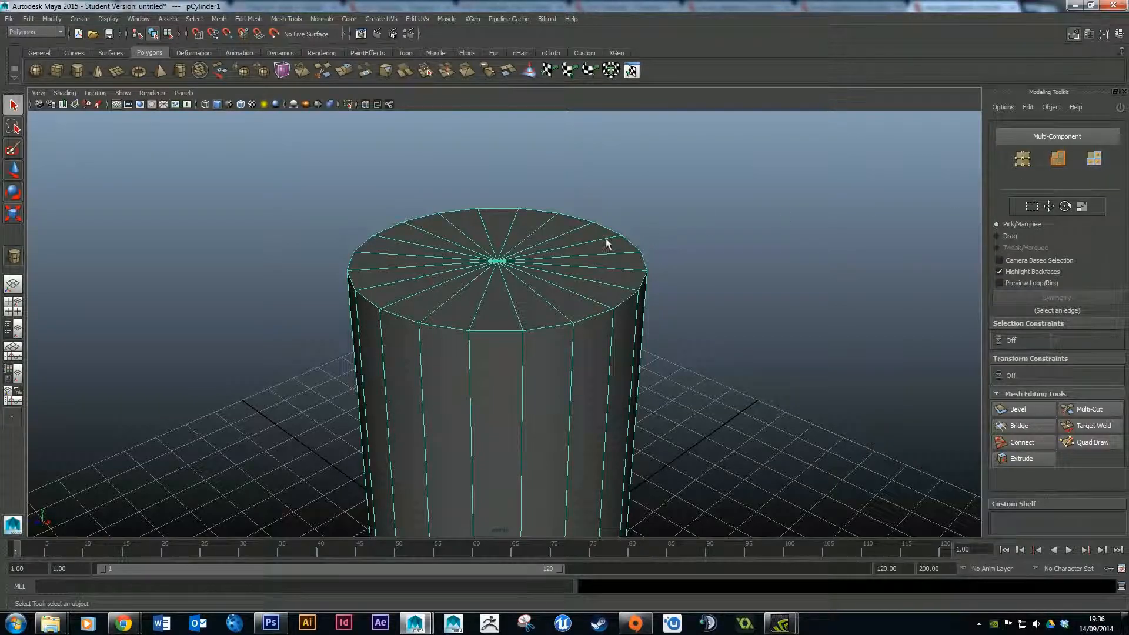
Switch the Modeling Toolkit to face selection mode.
{"action": "left_click", "coordinate": [1095, 160]}
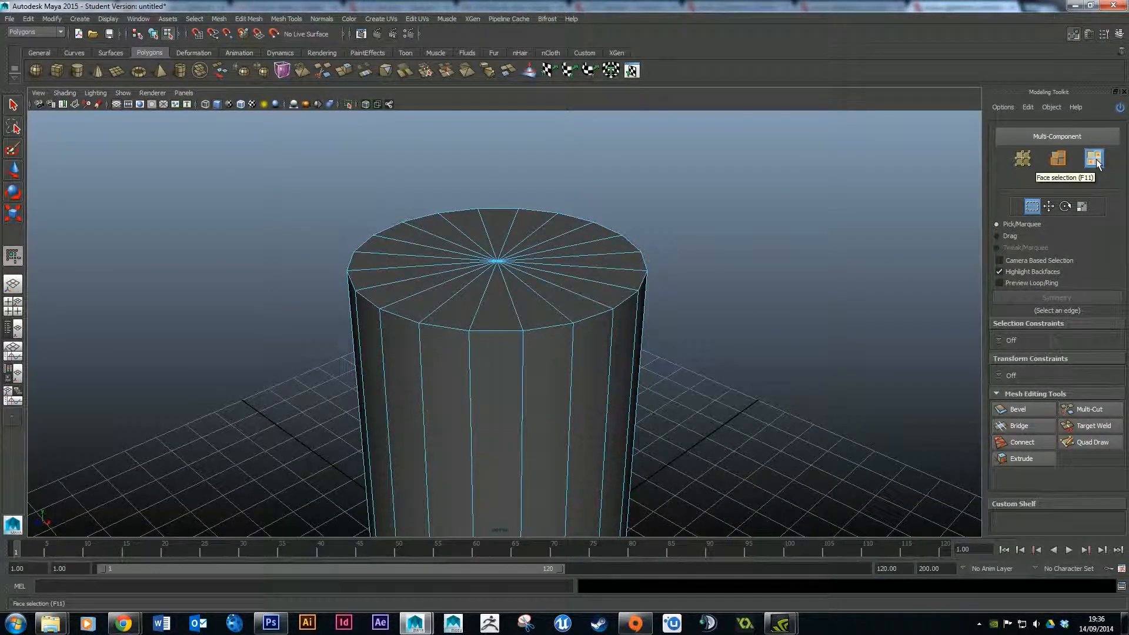
{"action": "left_click", "coordinate": [1058, 159]}
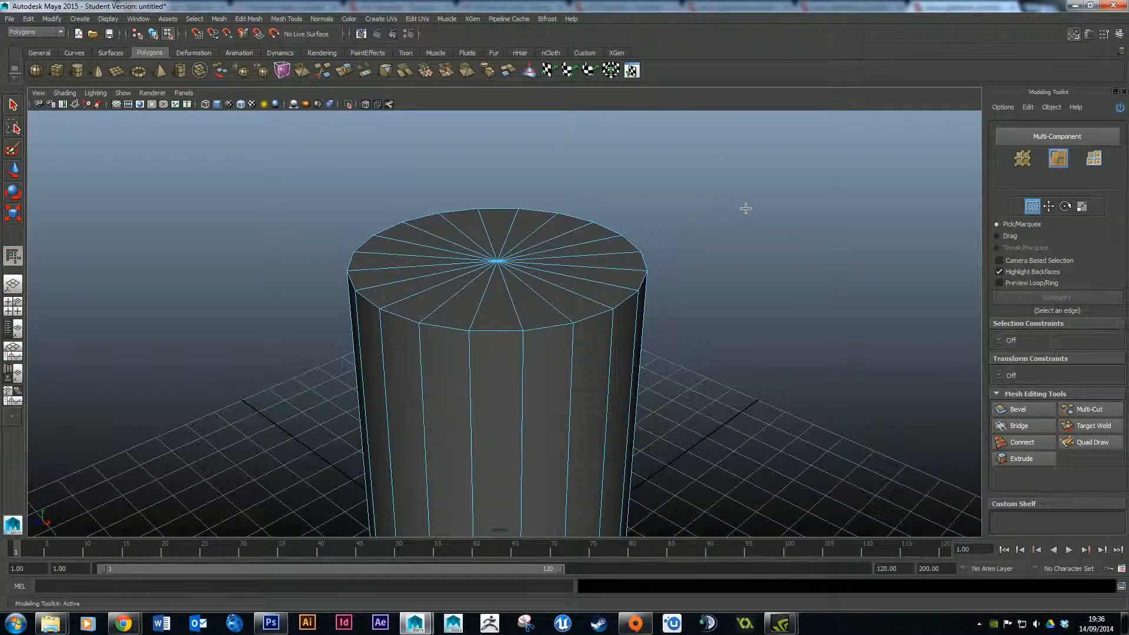
{"action": "key", "text": "F11"}
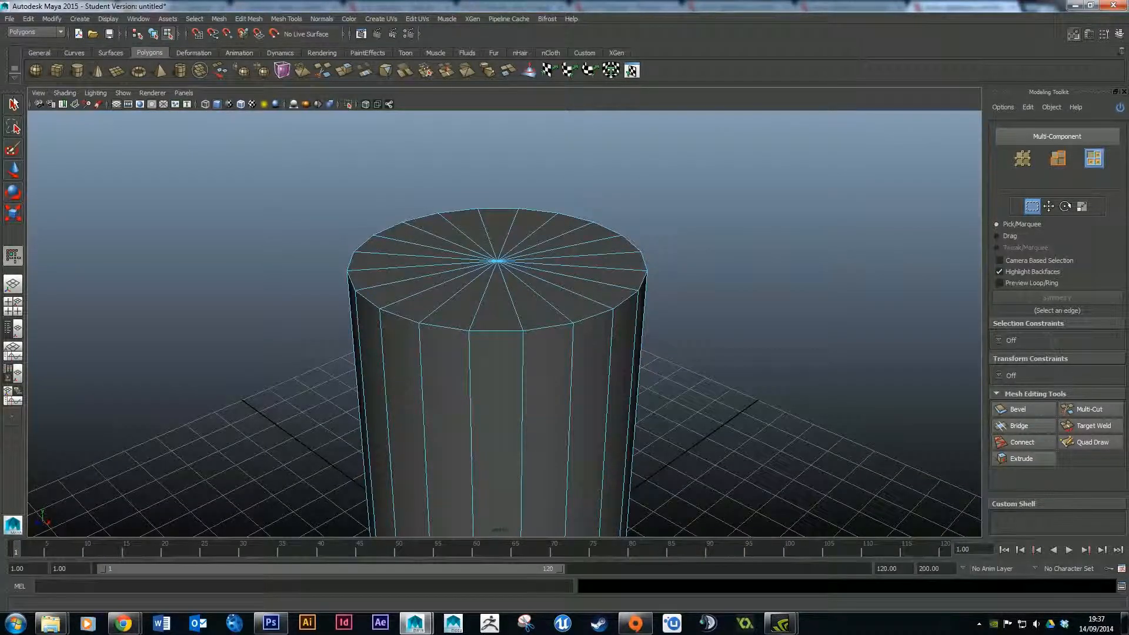
Pick single triangular faces on the cylinder's top cap with the select tool.
{"action": "left_click", "coordinate": [13, 105]}
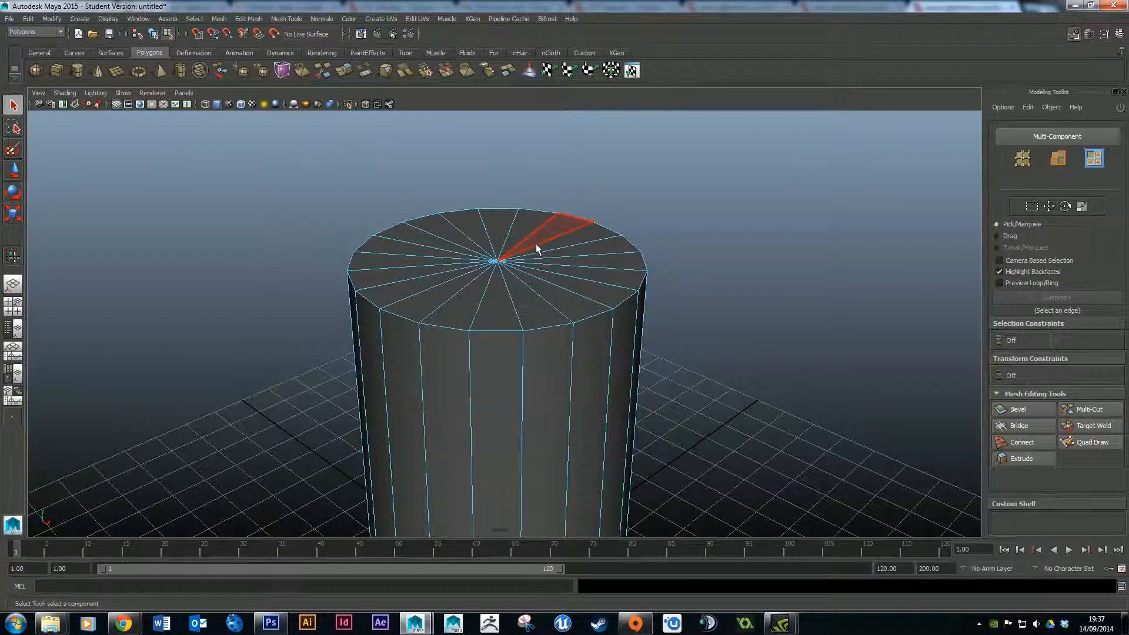
{"action": "right_click_drag", "start_coordinate": [535, 244], "coordinate": [536, 273]}
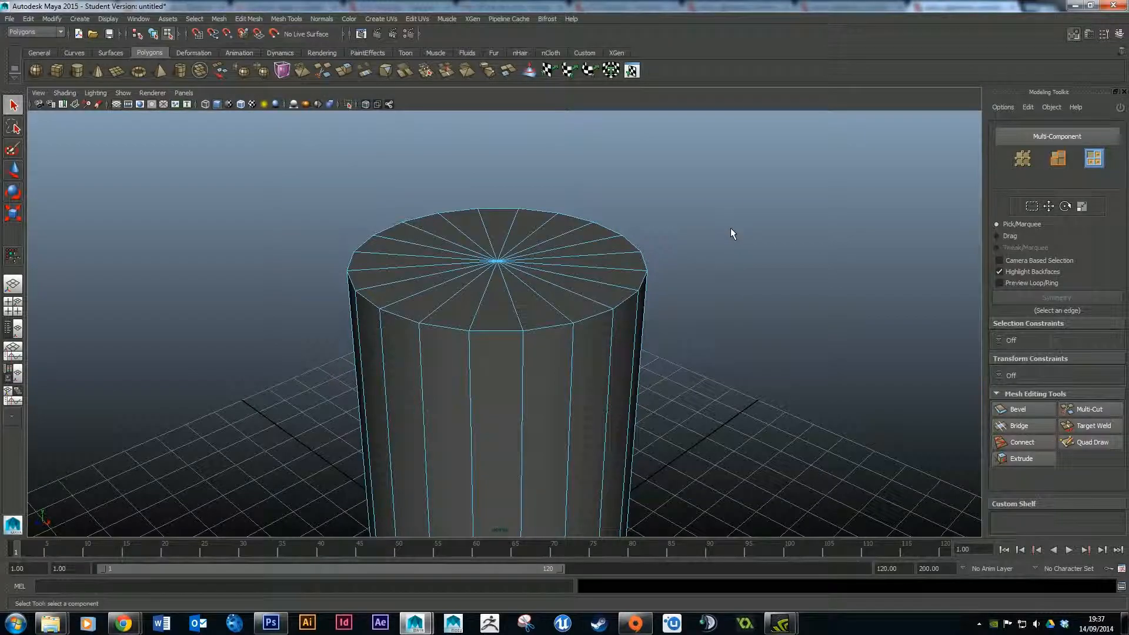
{"action": "left_click", "coordinate": [760, 225]}
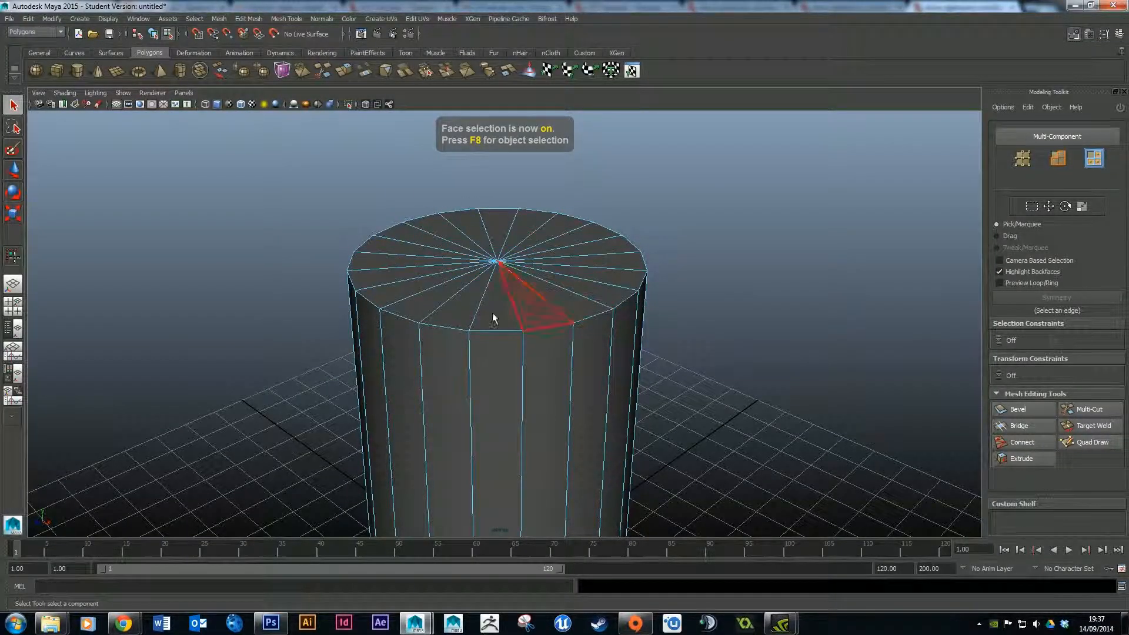
{"action": "right_click_drag", "start_coordinate": [557, 248], "coordinate": [560, 272]}
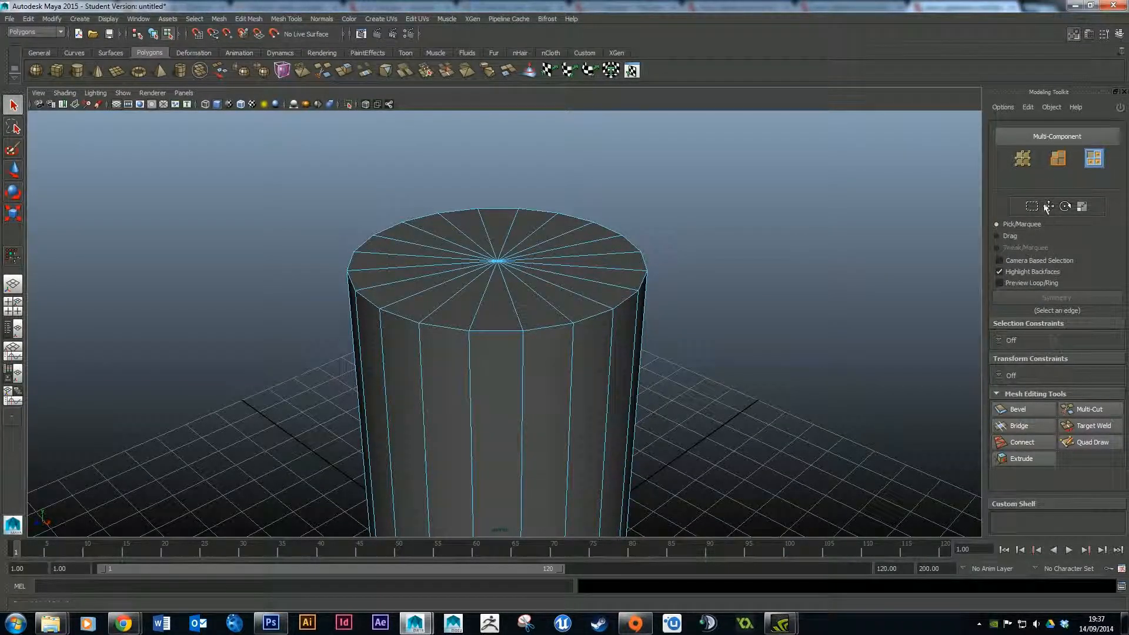
Switch to Drag selection and sweep across all the faces of the cylinder's top cap.
{"action": "left_click", "coordinate": [1010, 236]}
{"action": "mouse_move", "coordinate": [594, 232]}
{"action": "left_mouse_down"}
{"action": "mouse_move", "coordinate": [580, 219]}
{"action": "mouse_move", "coordinate": [541, 223]}
{"action": "mouse_move", "coordinate": [549, 265]}
{"action": "mouse_move", "coordinate": [512, 282]}
{"action": "mouse_move", "coordinate": [490, 260]}
{"action": "mouse_move", "coordinate": [498, 219]}
{"action": "mouse_move", "coordinate": [733, 431]}
{"action": "left_mouse_up"}
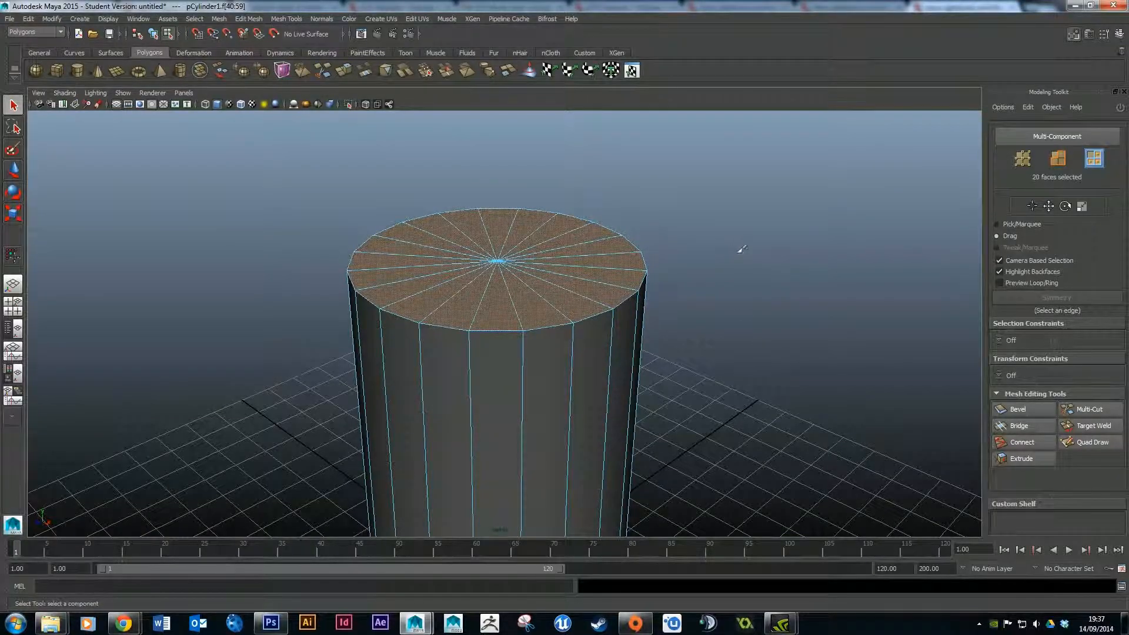
{"action": "left_click_drag", "start_coordinate": [780, 230], "coordinate": [737, 231], "text": "alt"}
{"action": "middle_click_drag", "start_coordinate": [673, 219], "coordinate": [762, 209], "text": "alt"}
{"action": "mouse_move", "coordinate": [762, 209]}
{"action": "left_mouse_down", "text": "alt"}
{"action": "mouse_move", "coordinate": [751, 207]}
{"action": "mouse_move", "coordinate": [751, 226]}
{"action": "left_mouse_up", "text": "alt"}
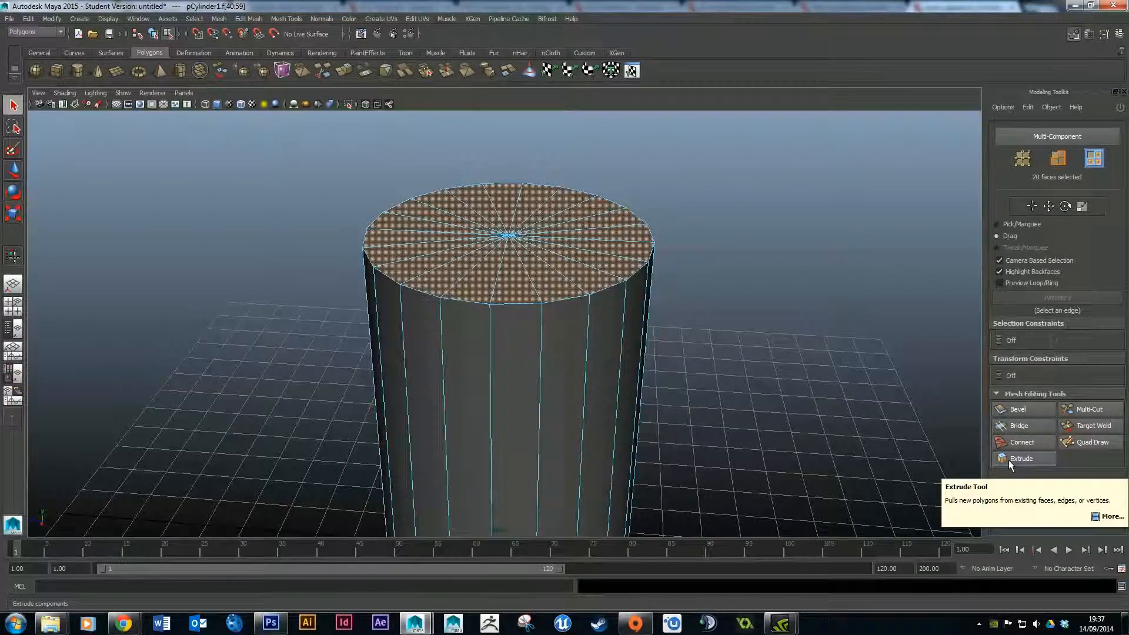
Extrude the selected top faces and set the extrusion's Local Z to 0.
{"action": "left_click", "coordinate": [1008, 460]}
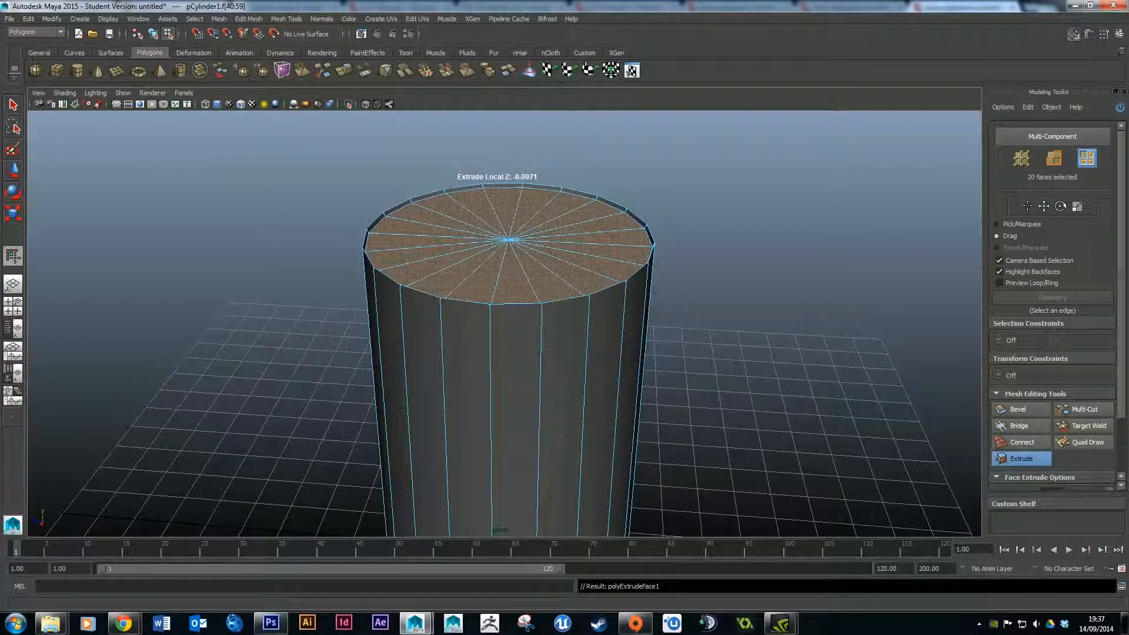
{"action": "scroll", "coordinate": [1114, 283], "scroll_direction": "down", "scroll_amount": 3}
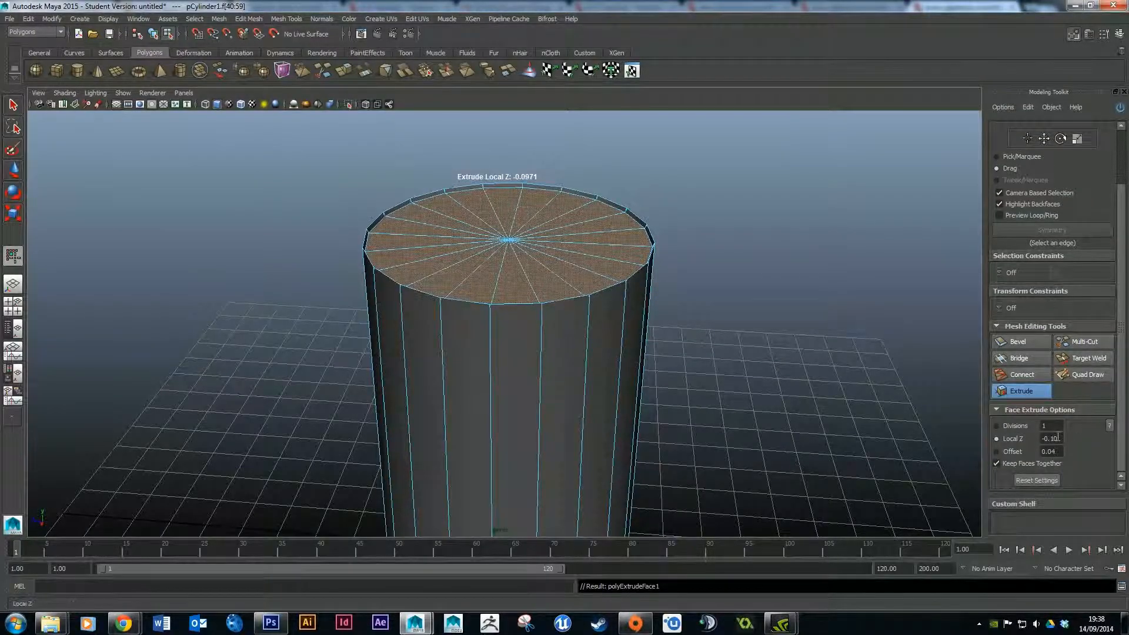
{"action": "double_click", "coordinate": [1062, 440]}
{"action": "type", "text": "0"}
{"action": "key", "text": "Return"}
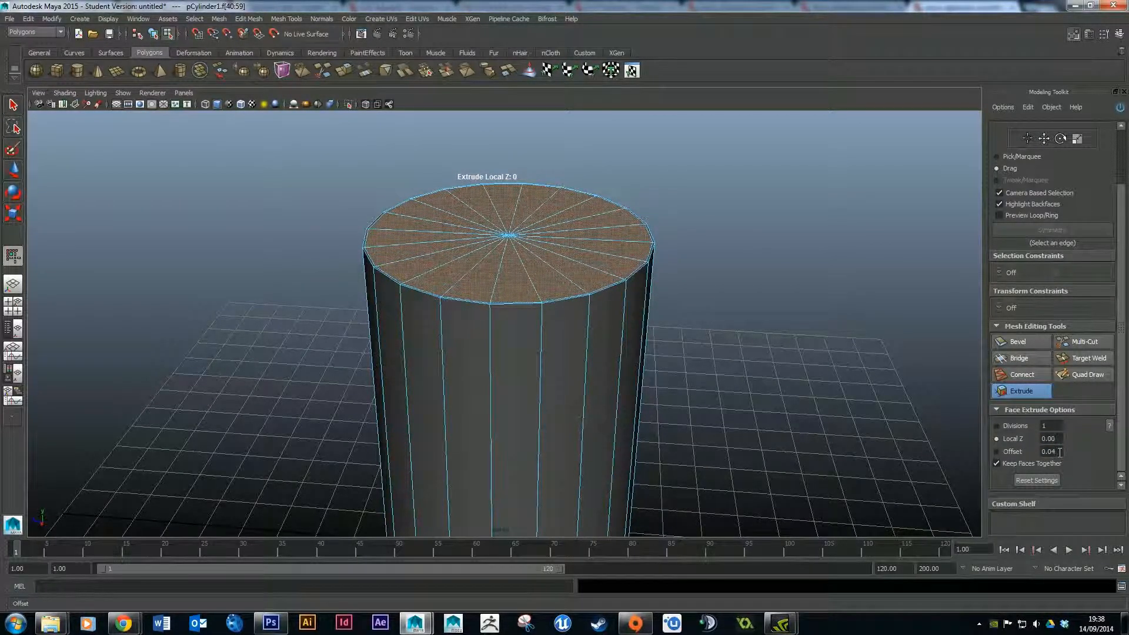
Set the top extrusion's Offset to 0.5, then drag it interactively down to about 0.18.
{"action": "left_click", "coordinate": [1012, 452]}
{"action": "left_click_drag", "start_coordinate": [1057, 452], "coordinate": [1033, 456]}
{"action": "type", "text": "0.5"}
{"action": "key", "text": "Return"}
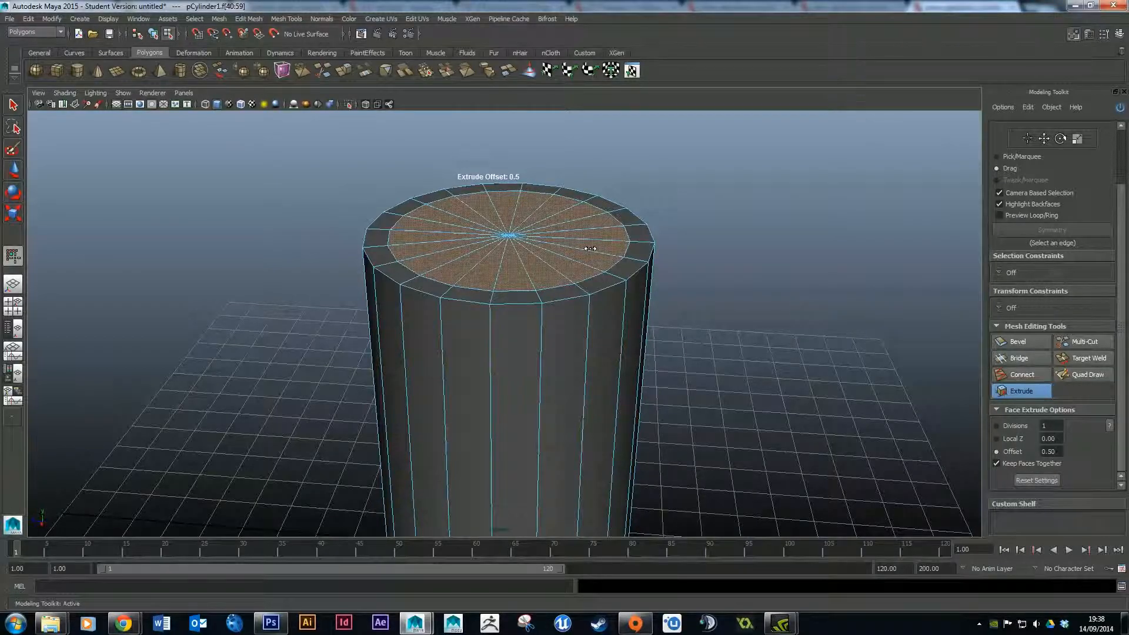
{"action": "left_click_drag", "start_coordinate": [640, 251], "coordinate": [333, 232]}
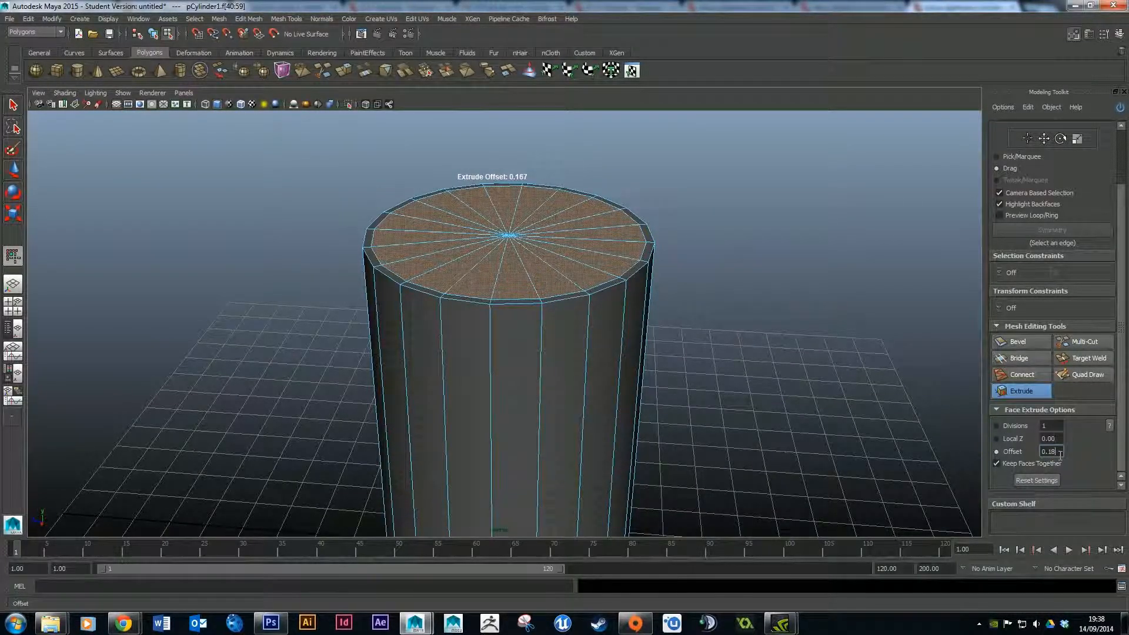
{"action": "key", "text": "Return"}
{"action": "left_click", "coordinate": [693, 255]}
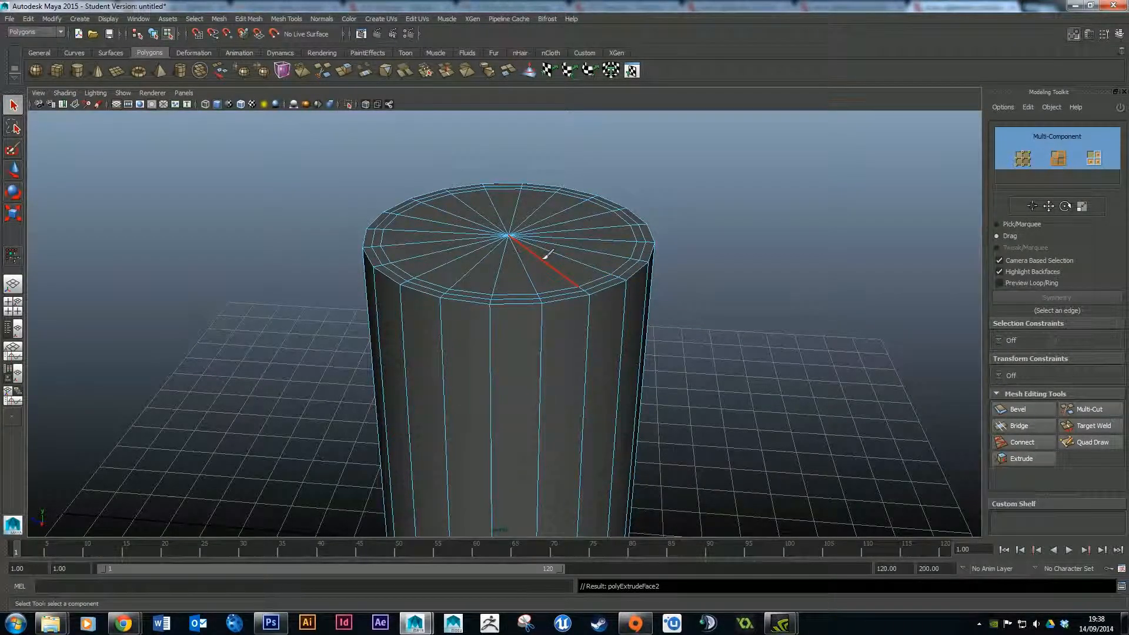
Undo the last three actions.
{"action": "left_click", "coordinate": [28, 18]}
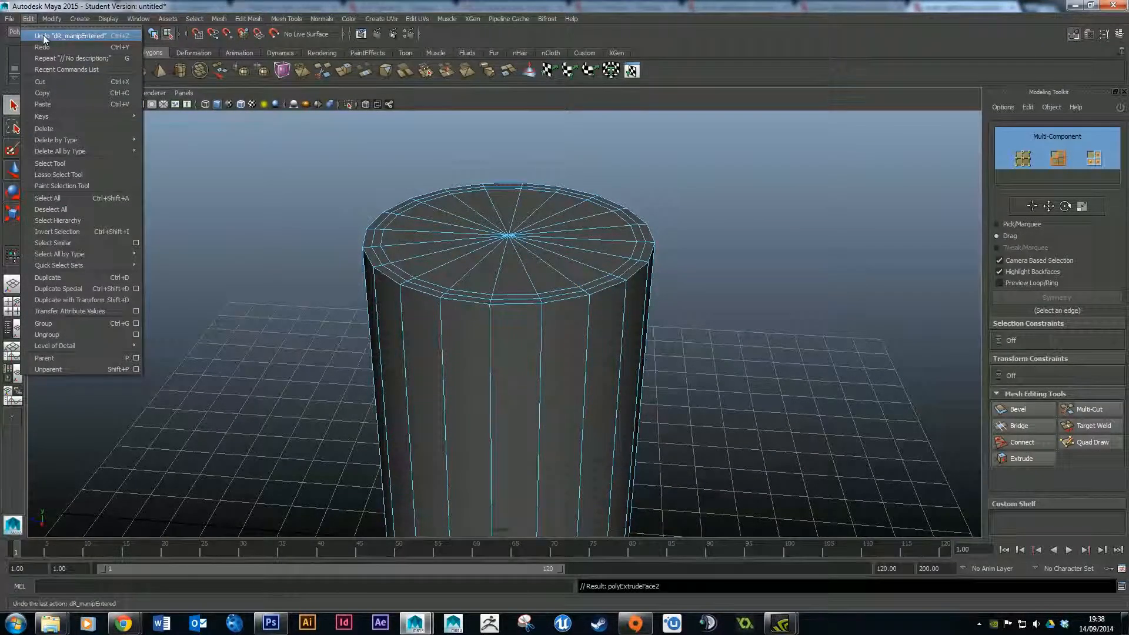
{"action": "left_click", "coordinate": [43, 33]}
{"action": "left_click", "coordinate": [28, 18]}
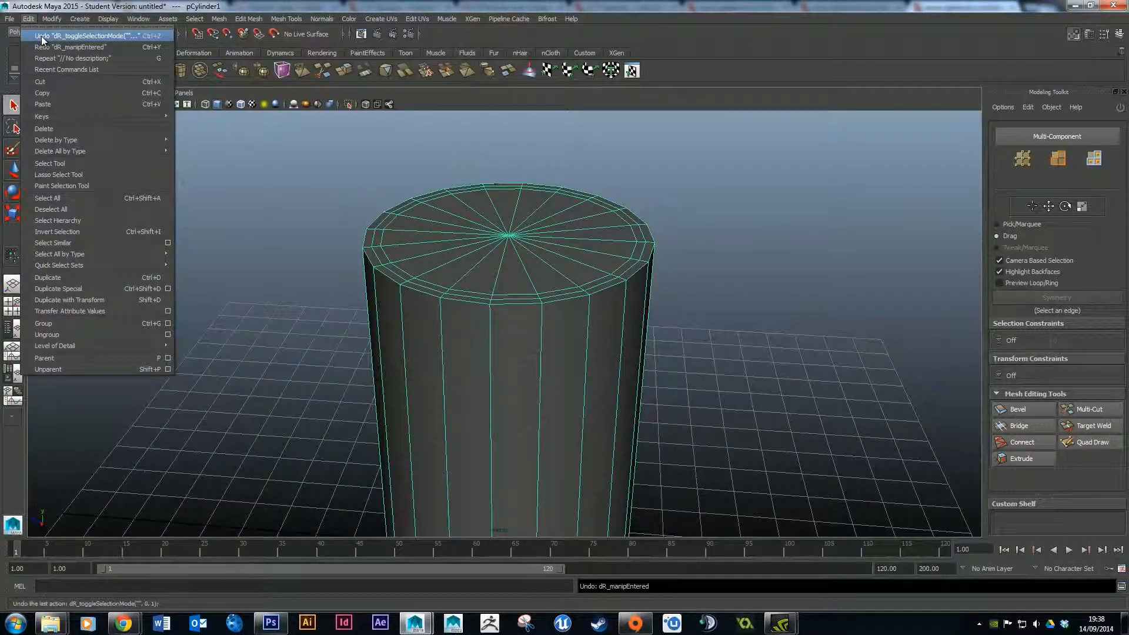
{"action": "left_click", "coordinate": [42, 36]}
{"action": "key", "text": "ctrl+z"}
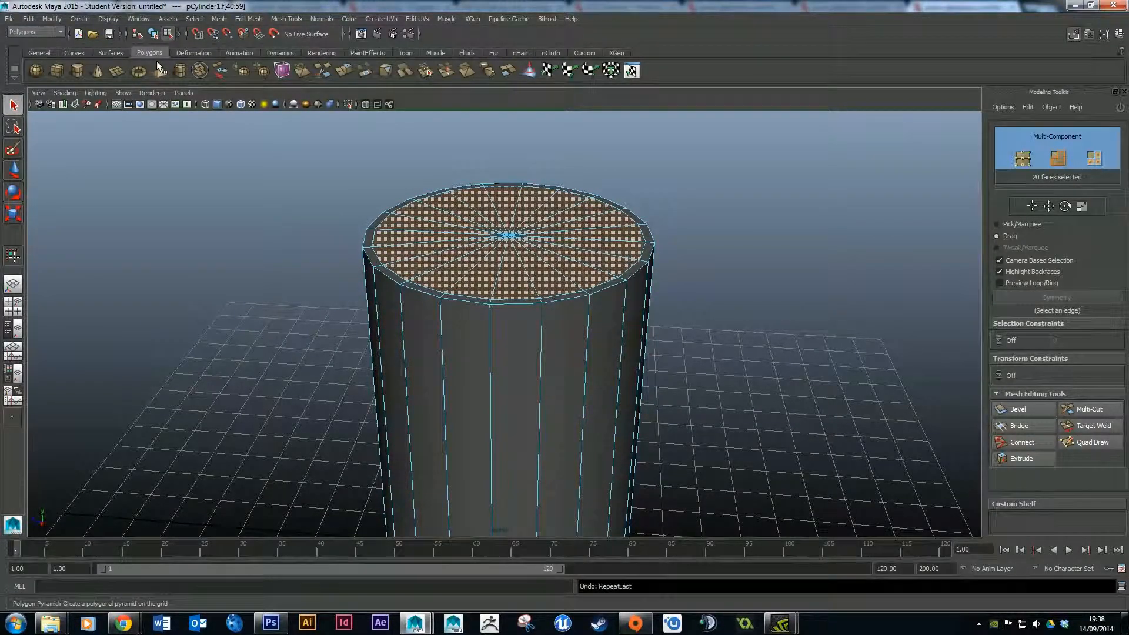
Extrude the selected top faces again and set the extrusion's Offset to 0.
{"action": "left_click", "coordinate": [1026, 459]}
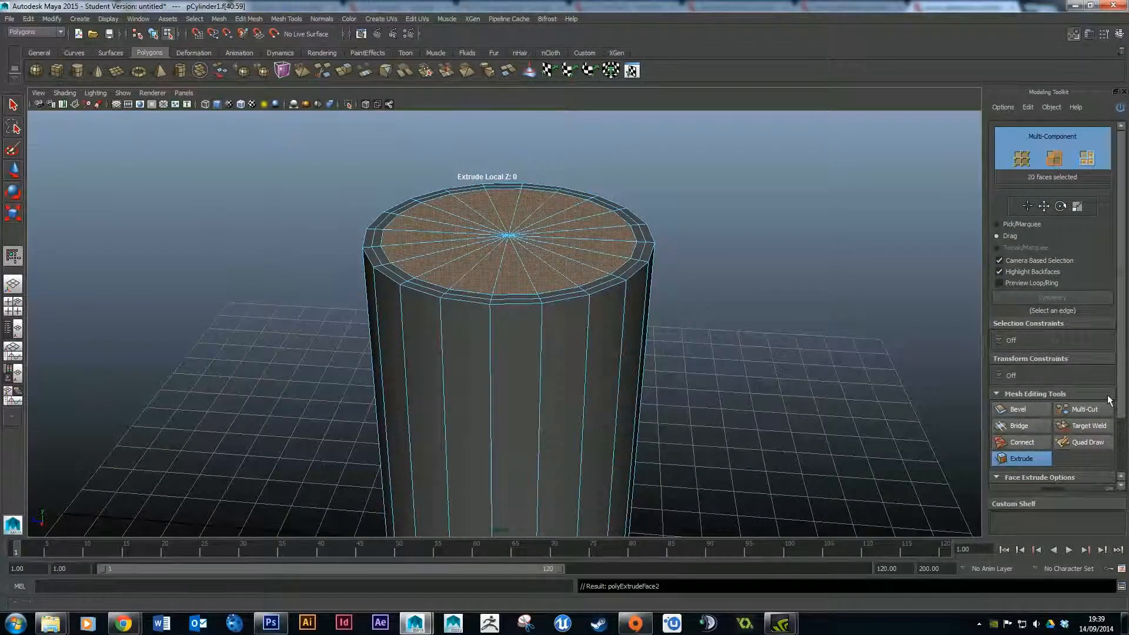
{"action": "left_click_drag", "start_coordinate": [1120, 374], "coordinate": [1122, 443]}
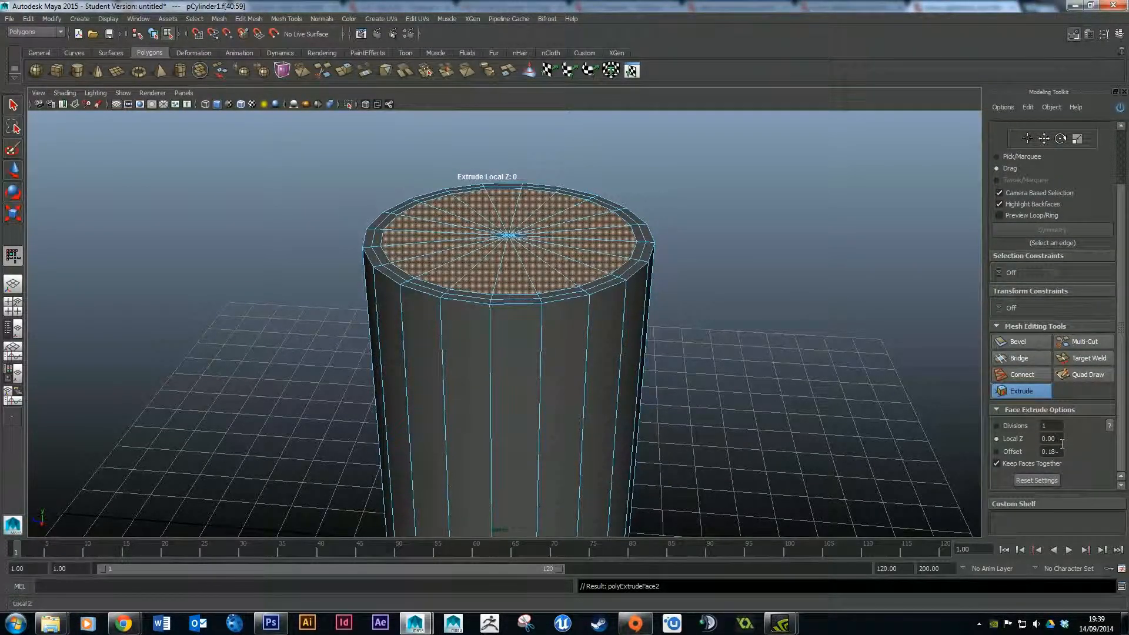
{"action": "left_click_drag", "start_coordinate": [1060, 451], "coordinate": [1021, 457]}
{"action": "type", "text": "0"}
{"action": "key", "text": "Return"}
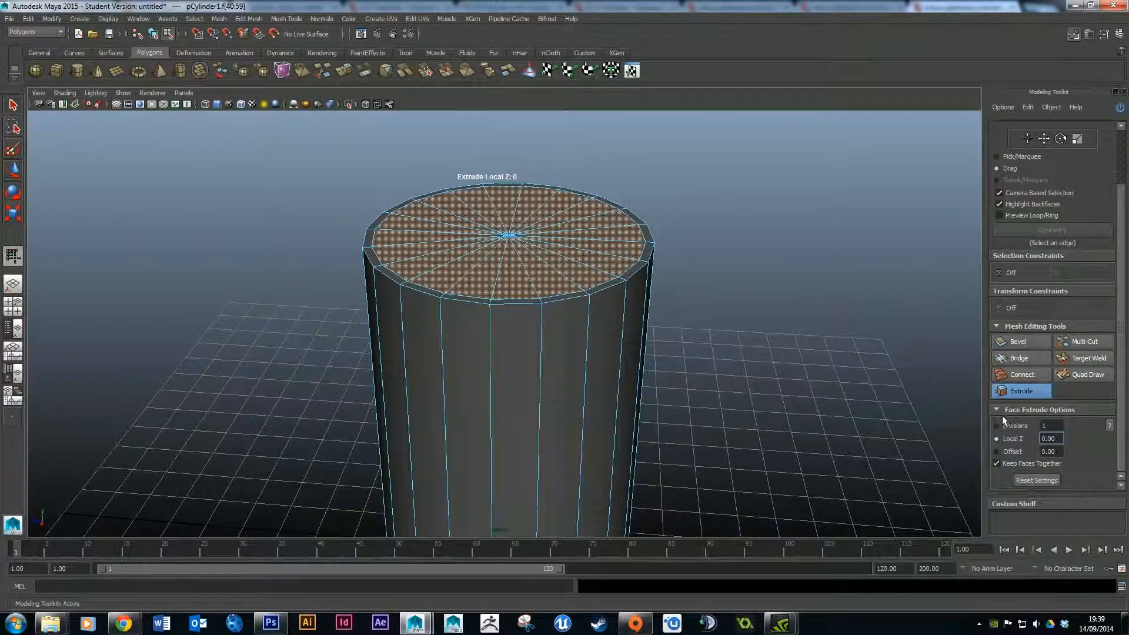
Push the extruded top faces down into the cylinder to a Local Z of about -0.15.
{"action": "left_click_drag", "start_coordinate": [561, 230], "coordinate": [550, 229]}
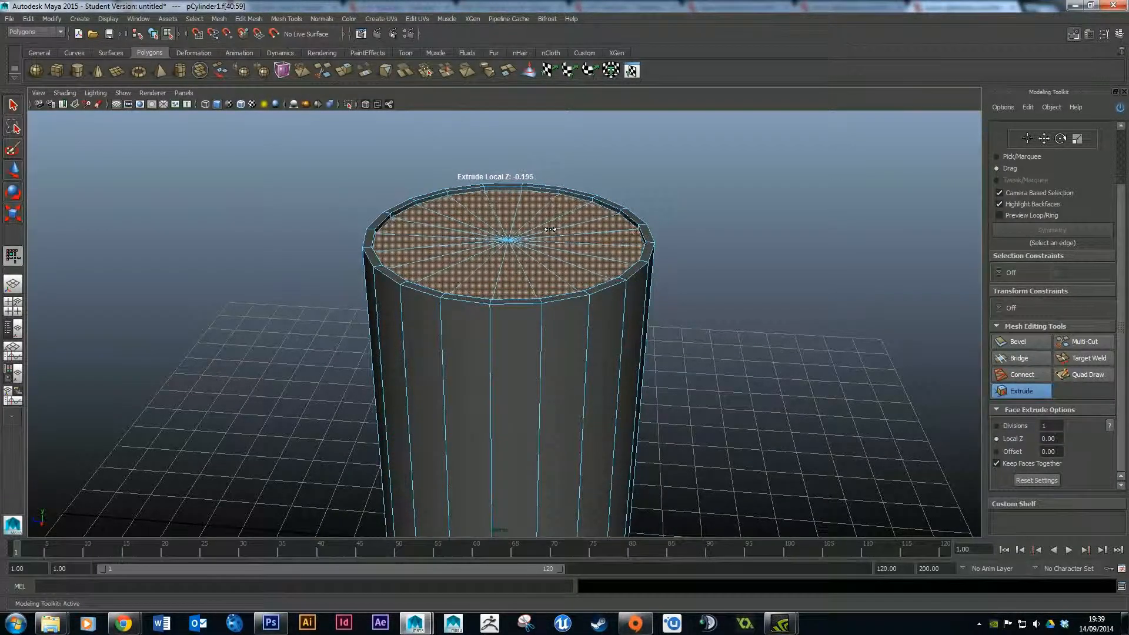
{"action": "left_click_drag", "start_coordinate": [546, 229], "coordinate": [546, 229]}
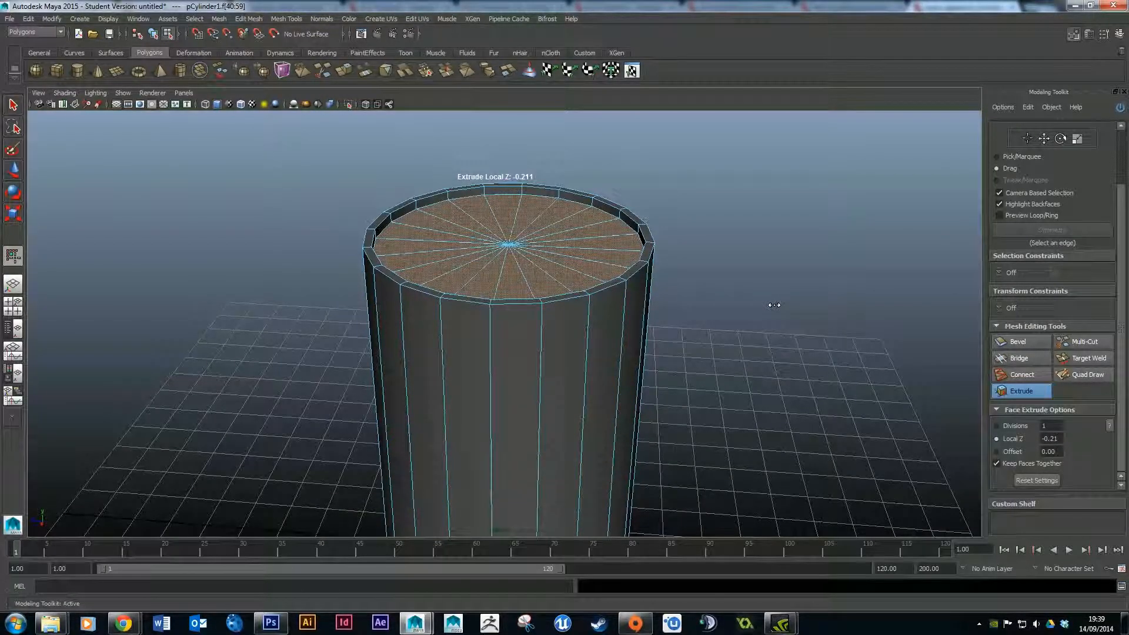
{"action": "left_click_drag", "start_coordinate": [585, 246], "coordinate": [593, 246]}
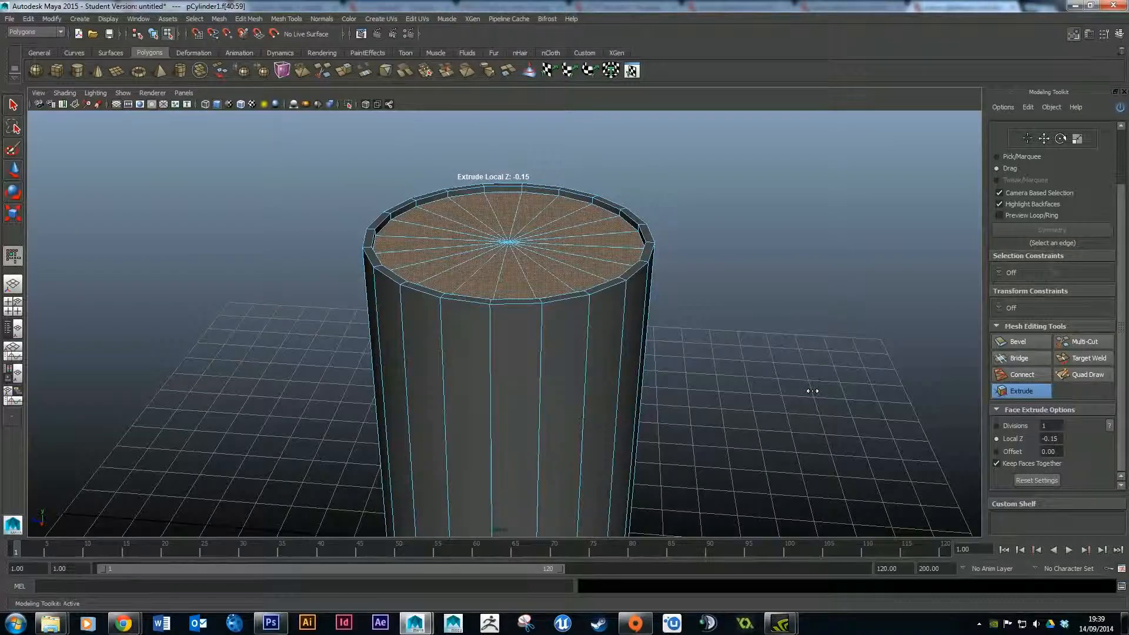
Insert an edge loop with the Insert Edge Loop Tool just below the cylinder's top rim.
{"action": "left_click_drag", "start_coordinate": [804, 341], "coordinate": [648, 287], "text": "alt"}
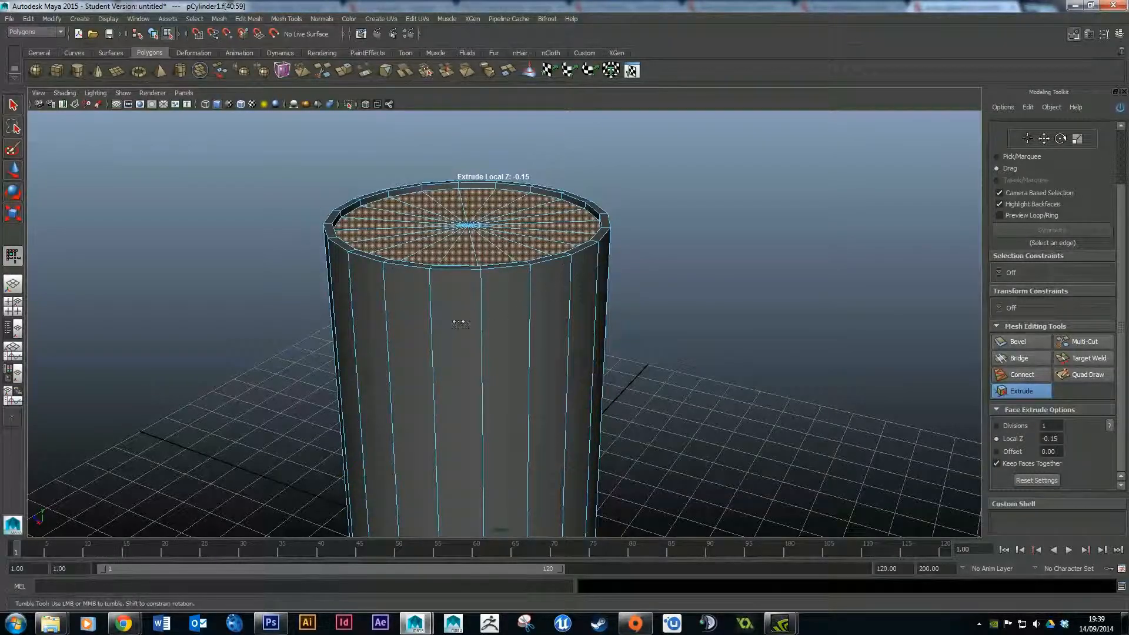
{"action": "left_click", "coordinate": [280, 19]}
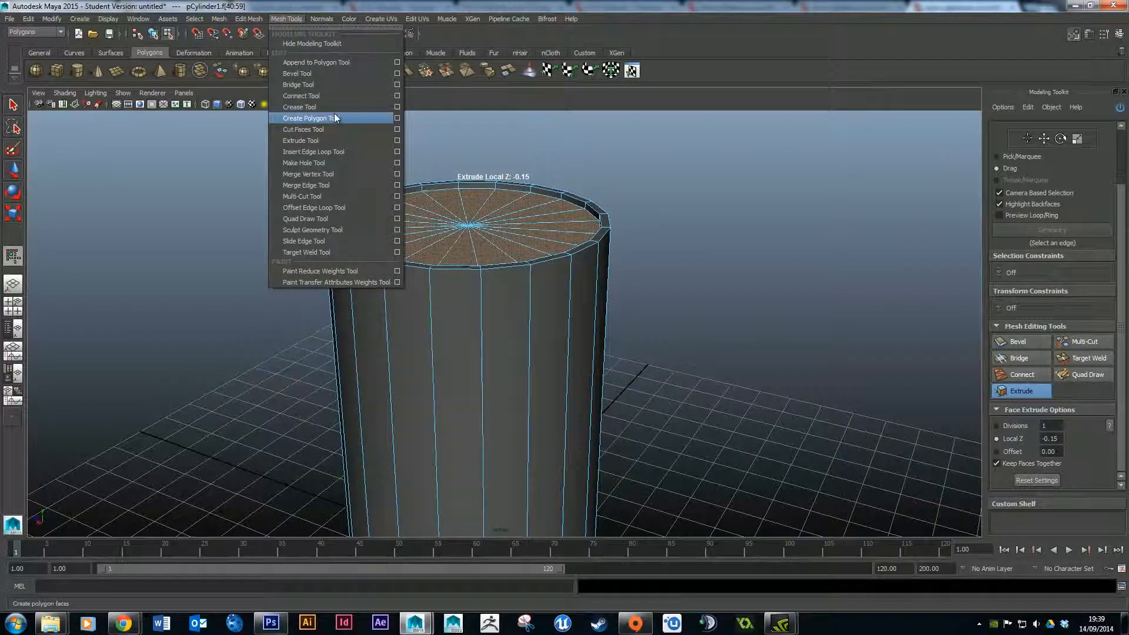
{"action": "left_click", "coordinate": [331, 152]}
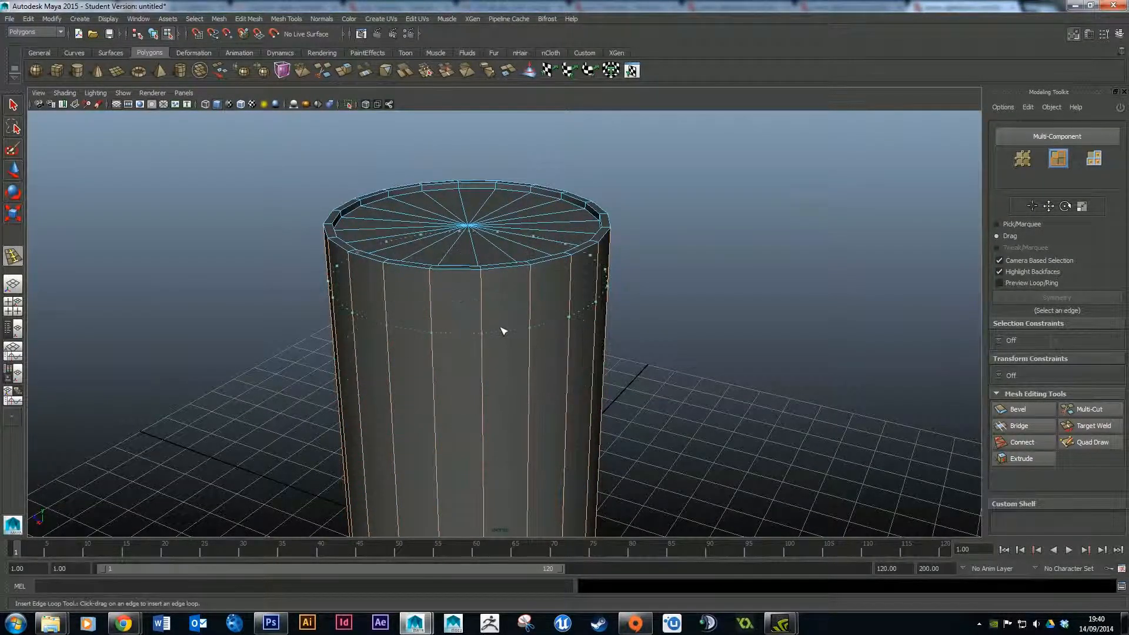
{"action": "left_click_drag", "start_coordinate": [481, 287], "coordinate": [481, 281]}
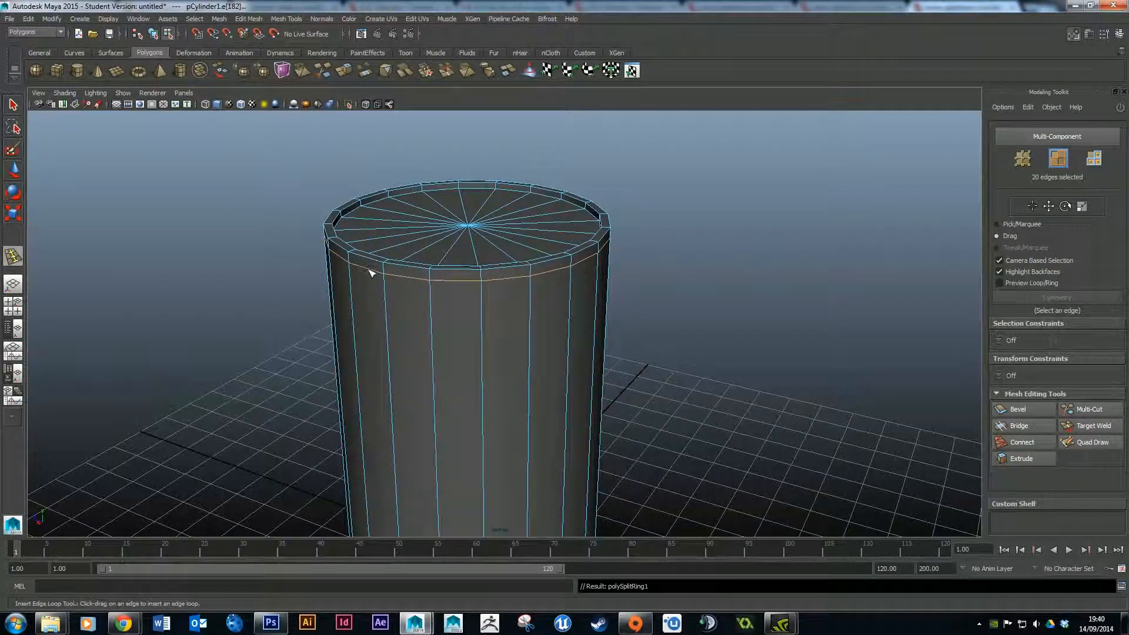
Select all 20 faces of the new narrow band around the cylinder just below the rim.
{"action": "left_click", "coordinate": [712, 287]}
{"action": "key", "text": "q"}
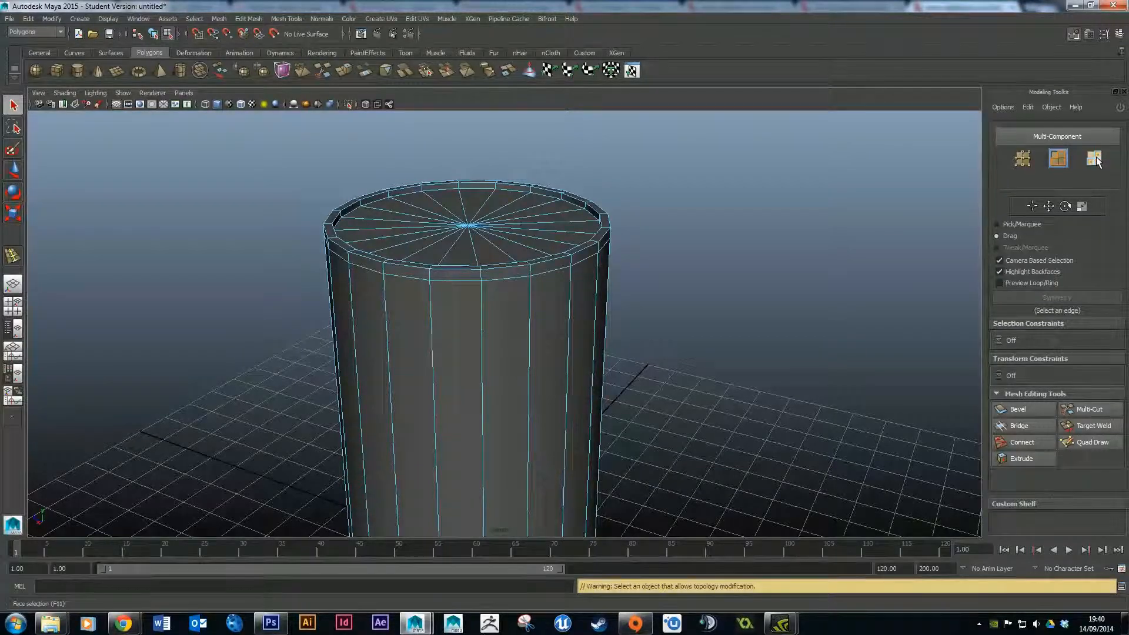
{"action": "right_click_drag", "start_coordinate": [511, 227], "coordinate": [507, 254]}
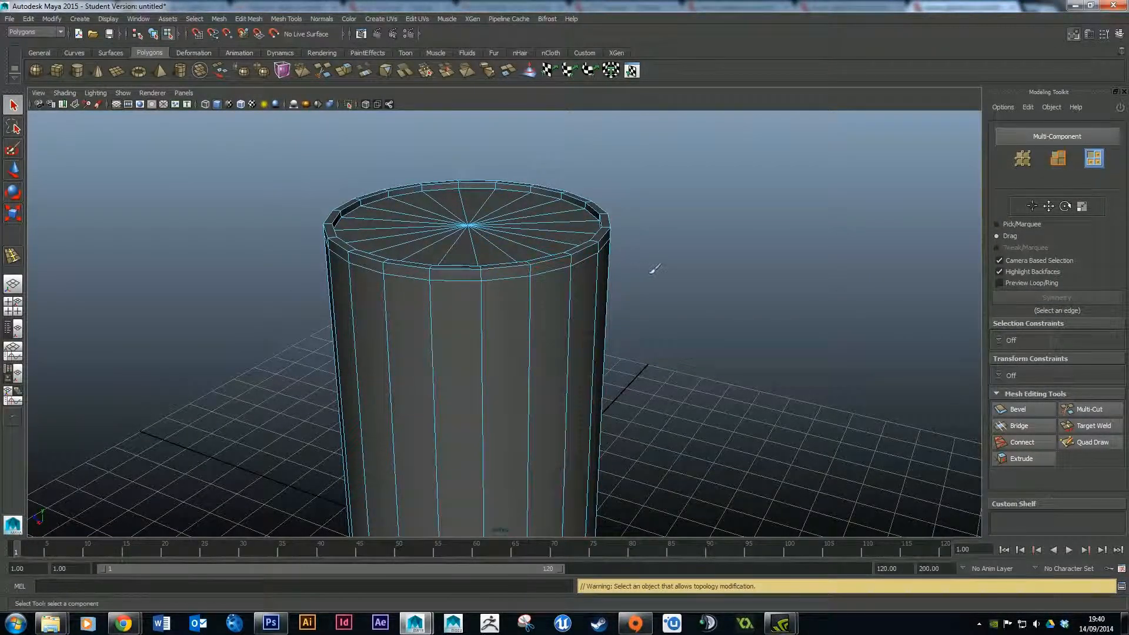
{"action": "left_click_drag", "start_coordinate": [714, 241], "coordinate": [703, 217], "text": "alt"}
{"action": "middle_click_drag", "start_coordinate": [714, 220], "coordinate": [739, 328], "text": "alt"}
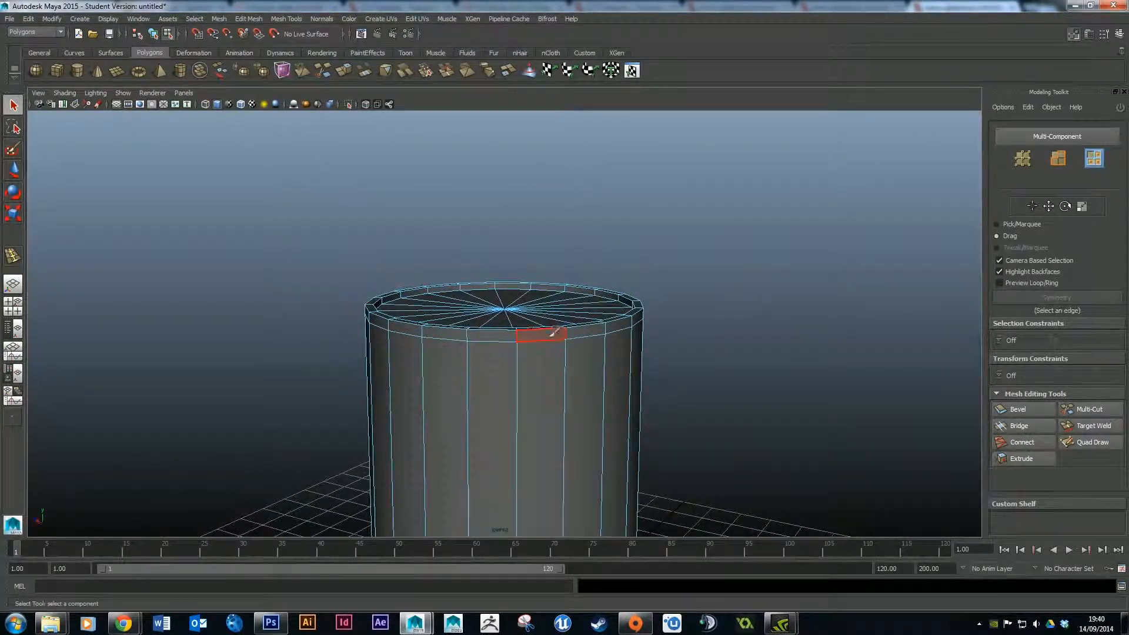
{"action": "left_click", "coordinate": [550, 333]}
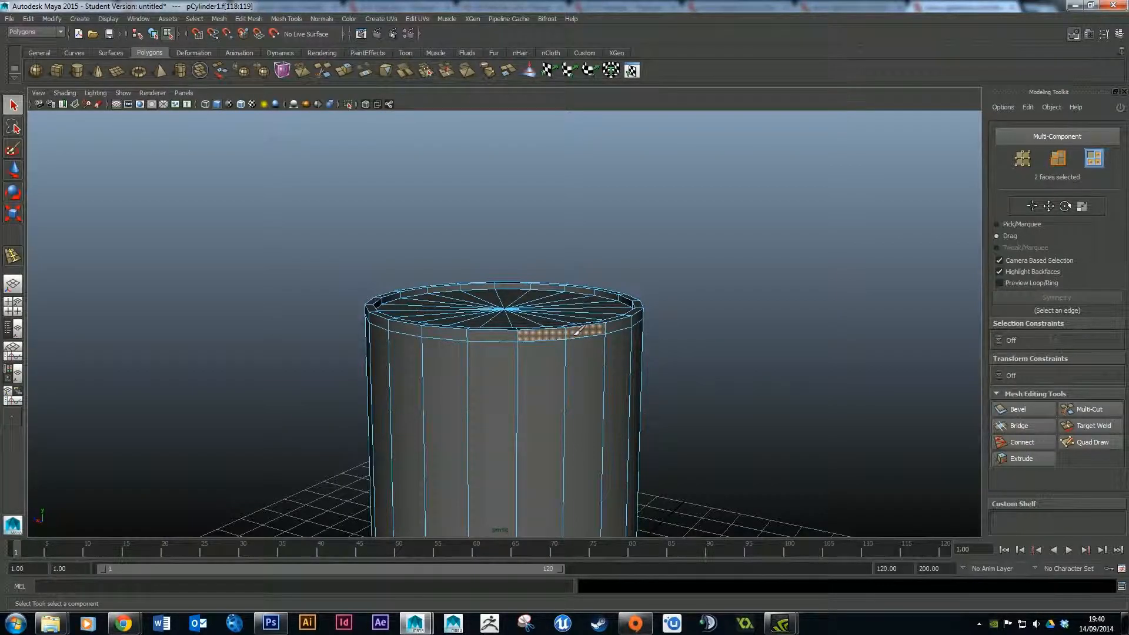
{"action": "left_click", "coordinate": [619, 323]}
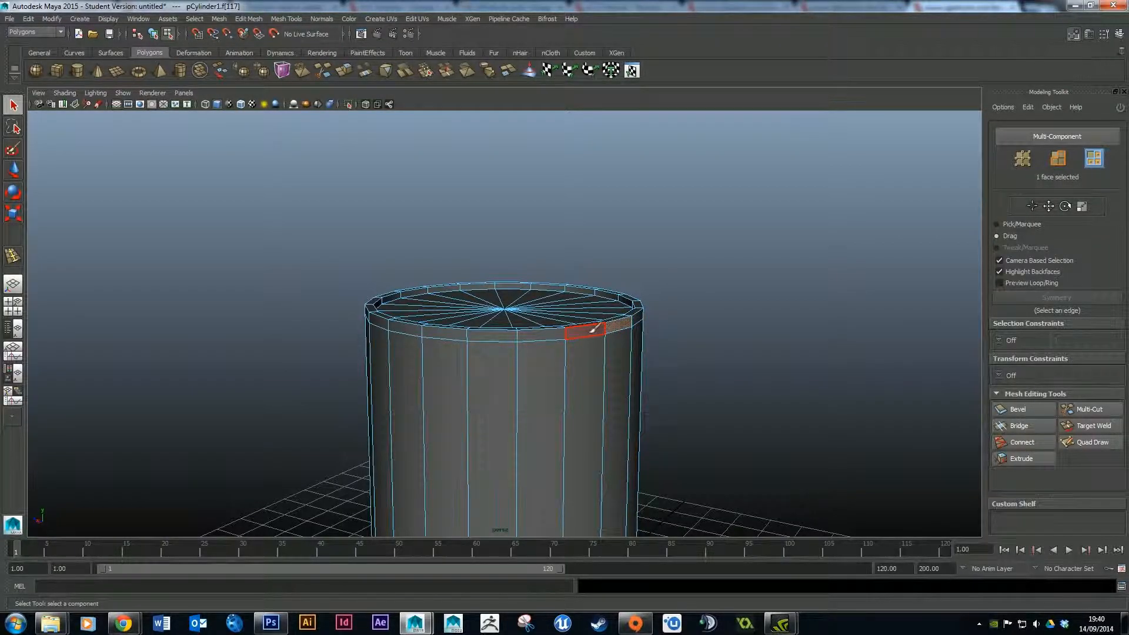
{"action": "left_click_drag", "start_coordinate": [432, 325], "coordinate": [377, 316]}
{"action": "left_click_drag", "start_coordinate": [435, 227], "coordinate": [580, 270], "text": "alt"}
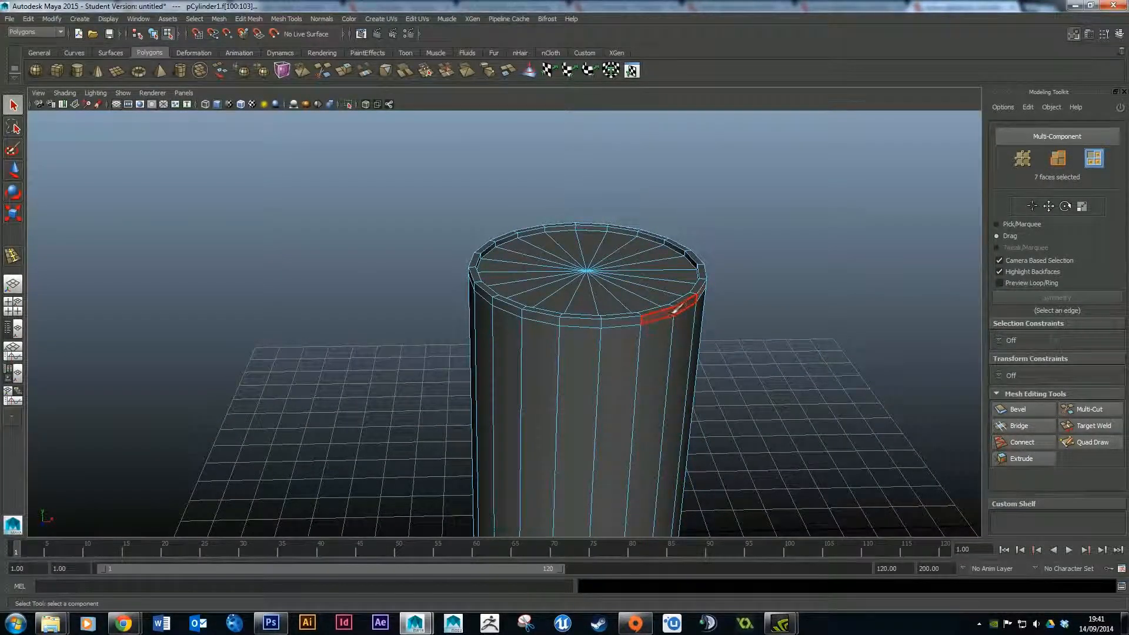
{"action": "left_click_drag", "start_coordinate": [515, 308], "coordinate": [509, 306], "text": "shift"}
{"action": "left_click_drag", "start_coordinate": [535, 246], "coordinate": [680, 245], "text": "alt"}
{"action": "left_click_drag", "start_coordinate": [485, 305], "coordinate": [383, 303], "text": "shift"}
{"action": "left_click_drag", "start_coordinate": [365, 262], "coordinate": [496, 244], "text": "alt"}
{"action": "left_click_drag", "start_coordinate": [470, 334], "coordinate": [359, 340], "text": "shift"}
{"action": "left_click_drag", "start_coordinate": [575, 307], "coordinate": [446, 306], "text": "alt"}
{"action": "middle_click_drag", "start_coordinate": [742, 267], "coordinate": [632, 272], "text": "alt"}
{"action": "scroll", "coordinate": [631, 273], "scroll_direction": "up", "scroll_amount": 3}
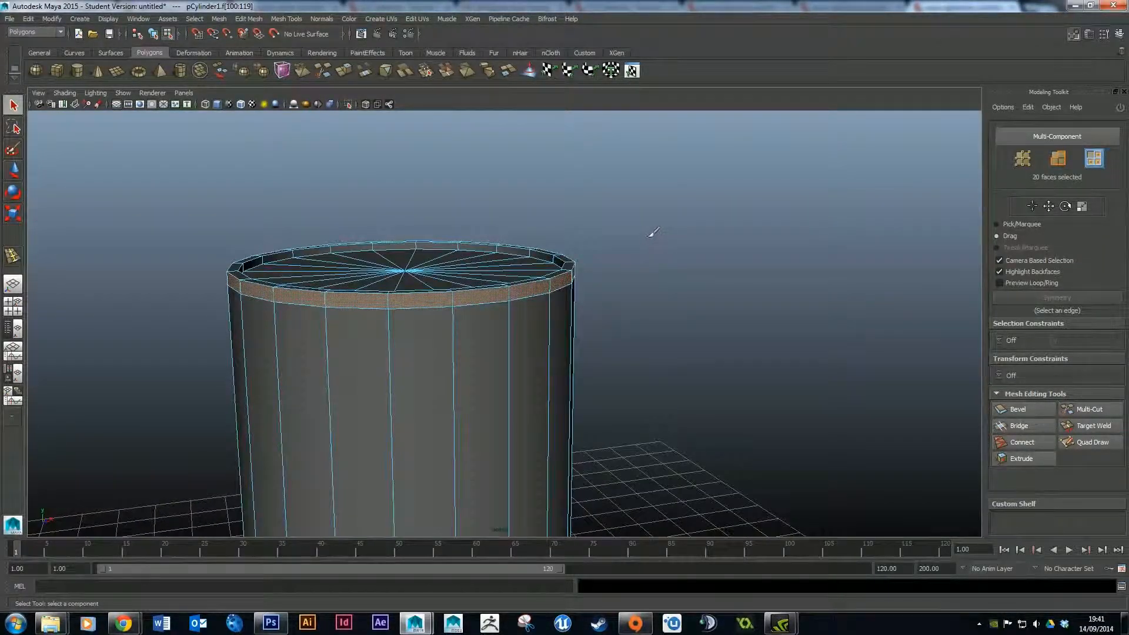
{"action": "left_click_drag", "start_coordinate": [804, 252], "coordinate": [773, 275], "text": "alt"}
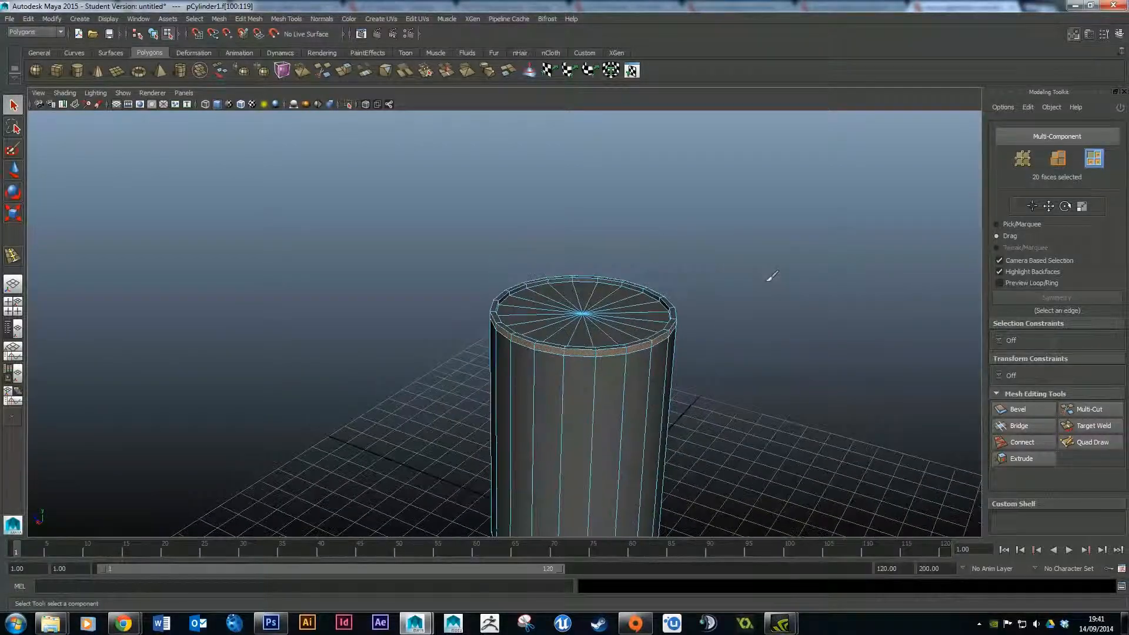
{"action": "mouse_move", "coordinate": [806, 315]}
{"action": "left_mouse_down", "text": "alt"}
{"action": "mouse_move", "coordinate": [713, 269]}
{"action": "mouse_move", "coordinate": [519, 245]}
{"action": "mouse_move", "coordinate": [615, 252]}
{"action": "mouse_move", "coordinate": [762, 337]}
{"action": "mouse_move", "coordinate": [812, 305]}
{"action": "left_mouse_up", "text": "alt"}
{"action": "scroll", "coordinate": [739, 312], "scroll_direction": "up", "scroll_amount": 5}
{"action": "middle_click_drag", "start_coordinate": [755, 307], "coordinate": [590, 289], "text": "alt"}
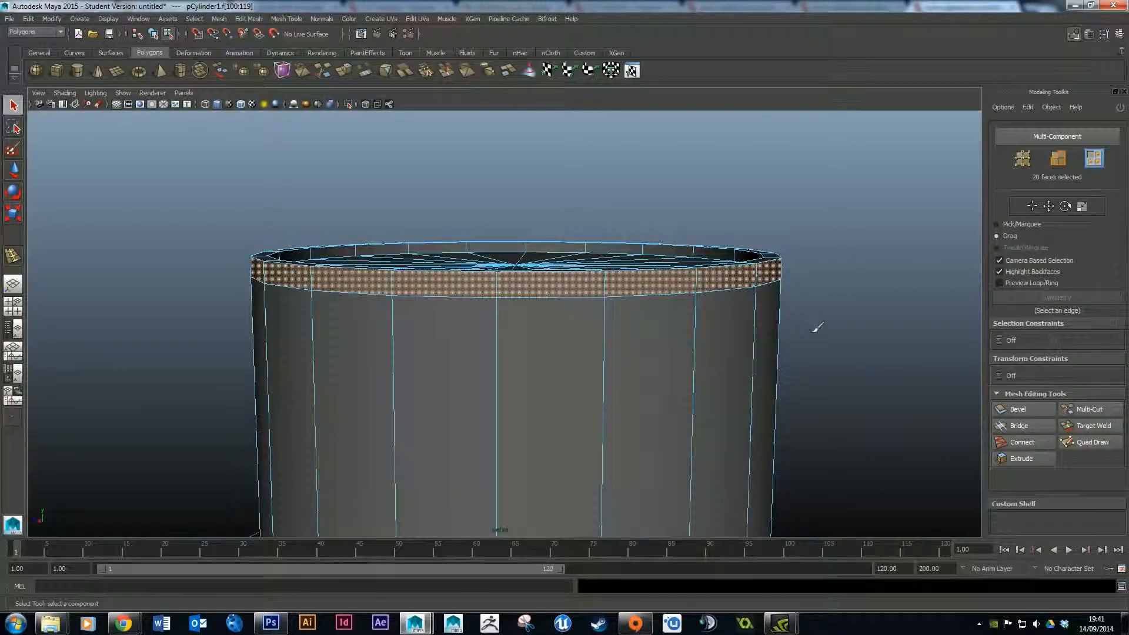
Extrude the selected rim band faces outward with a Local Z of 0.15.
{"action": "left_click", "coordinate": [1021, 459]}
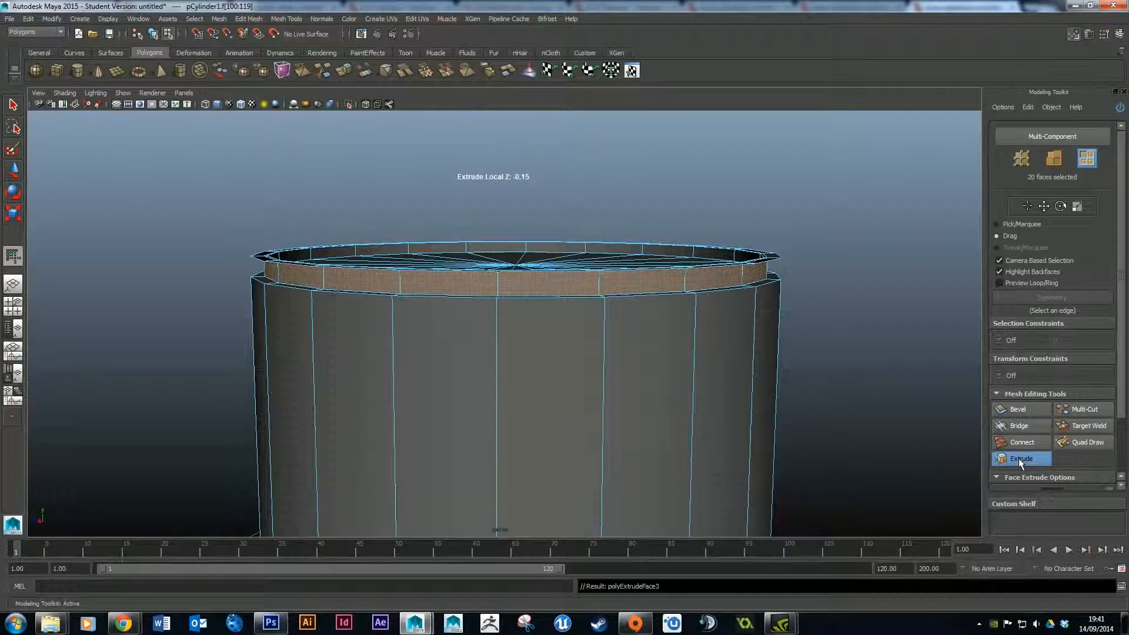
{"action": "scroll", "coordinate": [1125, 330], "scroll_direction": "down", "scroll_amount": 3}
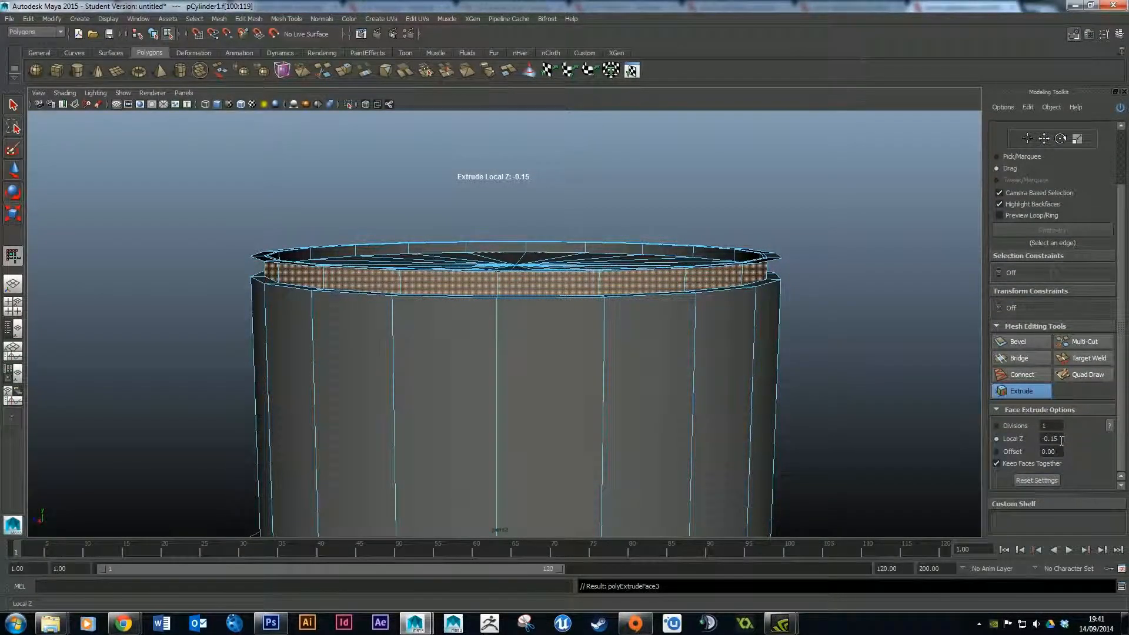
{"action": "scroll", "coordinate": [1063, 445], "scroll_direction": "up", "scroll_amount": 2}
{"action": "scroll", "coordinate": [1063, 410], "scroll_direction": "down", "scroll_amount": 2}
{"action": "type", "text": ".1"}
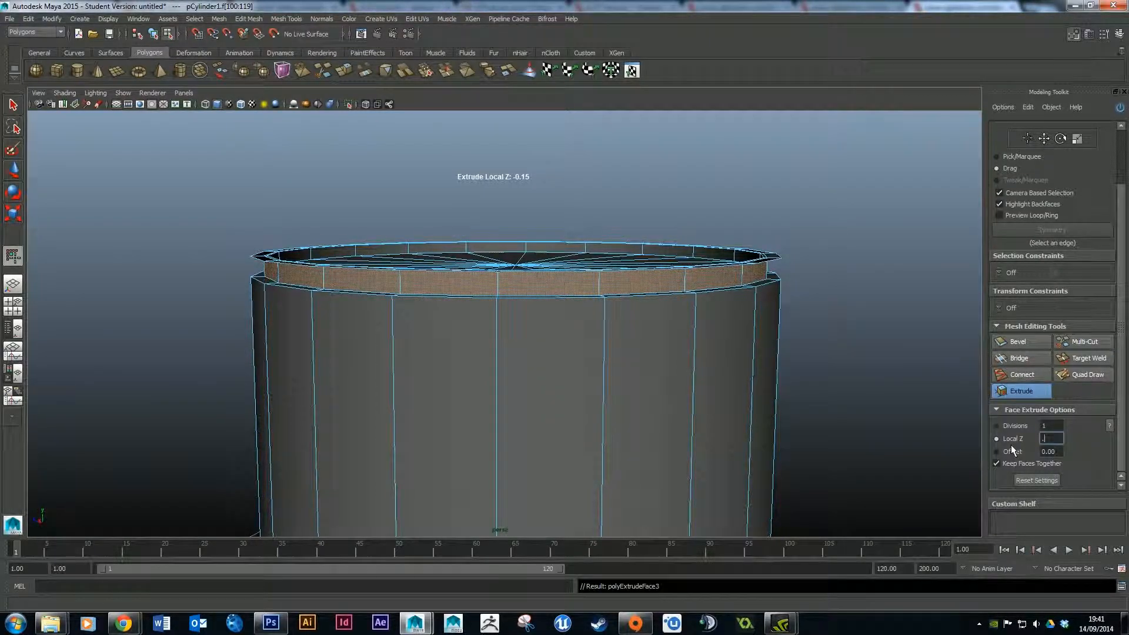
{"action": "key", "text": "Return"}
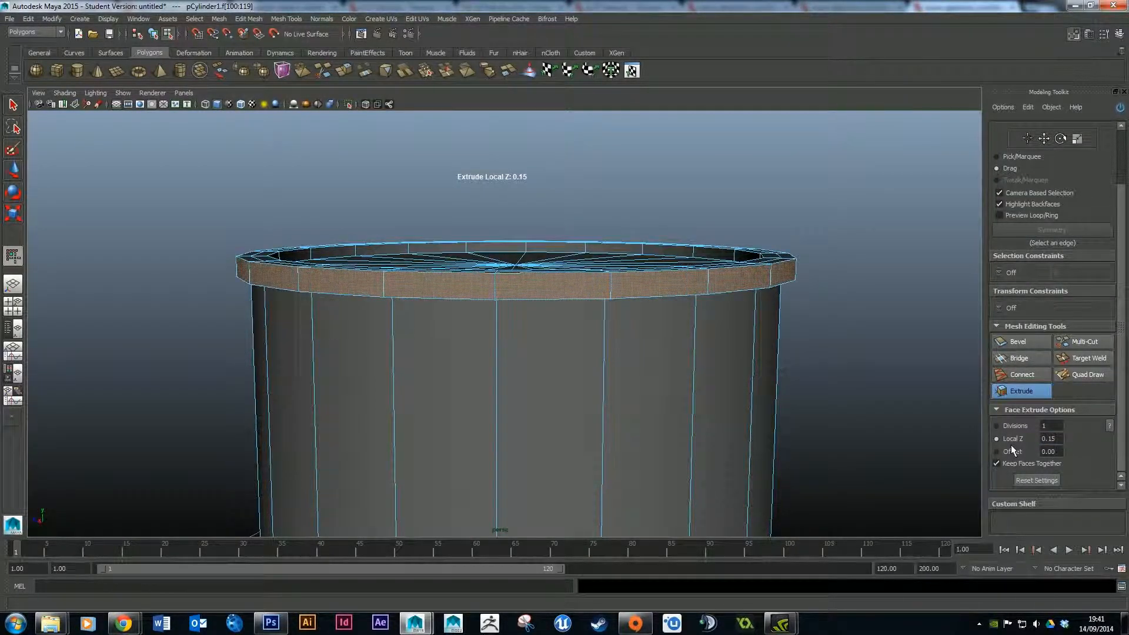
Orbit and zoom around the cylinder to inspect the extruded rim band.
{"action": "left_click_drag", "start_coordinate": [723, 305], "coordinate": [653, 292], "text": "alt"}
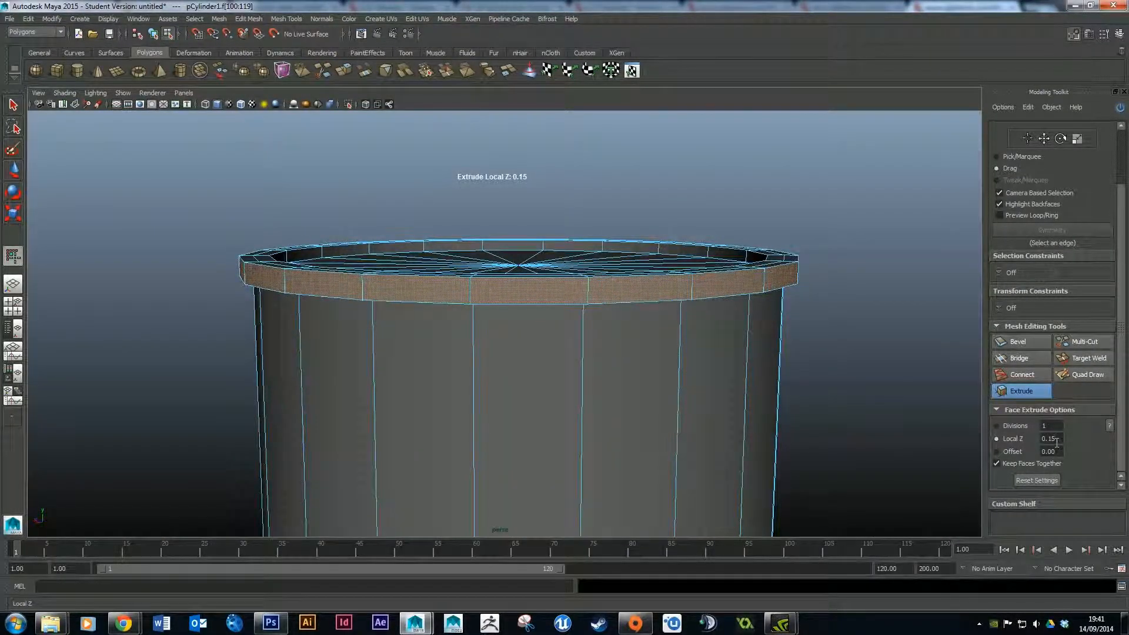
{"action": "mouse_move", "coordinate": [751, 361]}
{"action": "left_mouse_down", "text": "alt"}
{"action": "mouse_move", "coordinate": [811, 386]}
{"action": "mouse_move", "coordinate": [752, 341]}
{"action": "left_mouse_up", "text": "alt"}
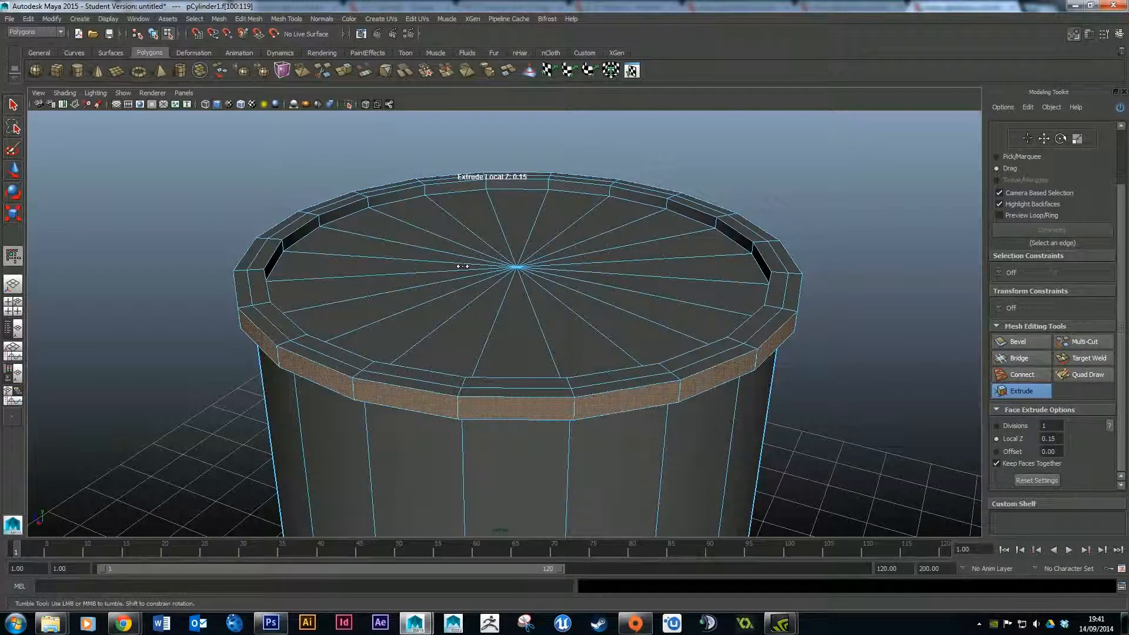
{"action": "scroll", "coordinate": [664, 313], "scroll_direction": "down", "scroll_amount": 4}
{"action": "middle_click_drag", "start_coordinate": [669, 344], "coordinate": [676, 215], "text": "alt"}
{"action": "scroll", "coordinate": [669, 323], "scroll_direction": "up", "scroll_amount": 1}
{"action": "scroll", "coordinate": [669, 323], "scroll_direction": "down", "scroll_amount": 3}
{"action": "scroll", "coordinate": [668, 323], "scroll_direction": "down", "scroll_amount": 1}
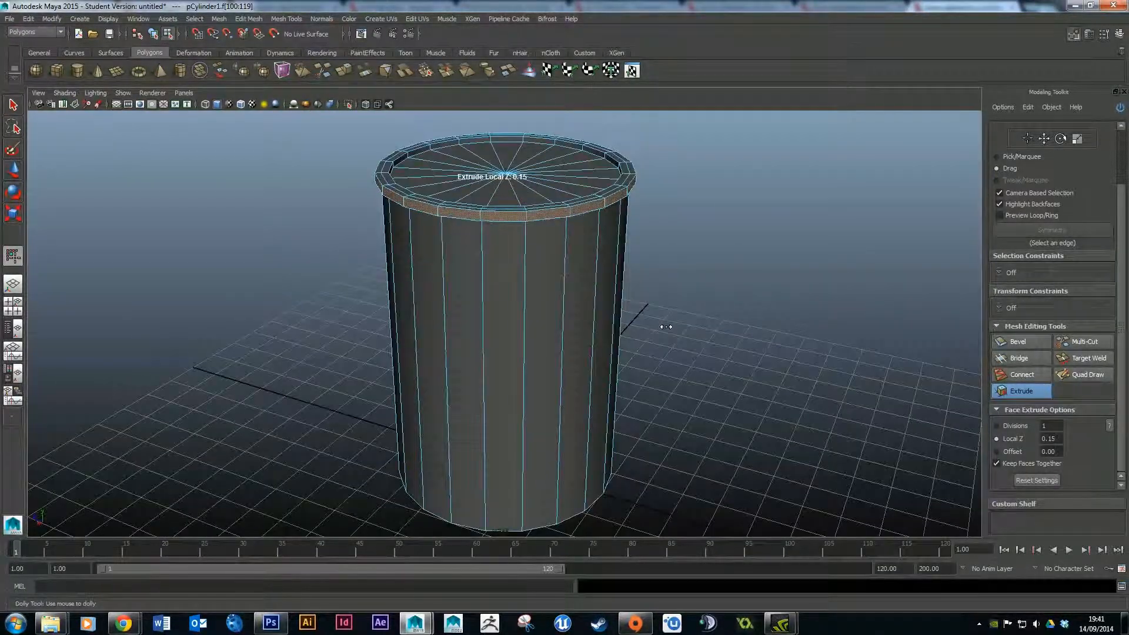
{"action": "middle_click_drag", "start_coordinate": [663, 395], "coordinate": [675, 346], "text": "alt"}
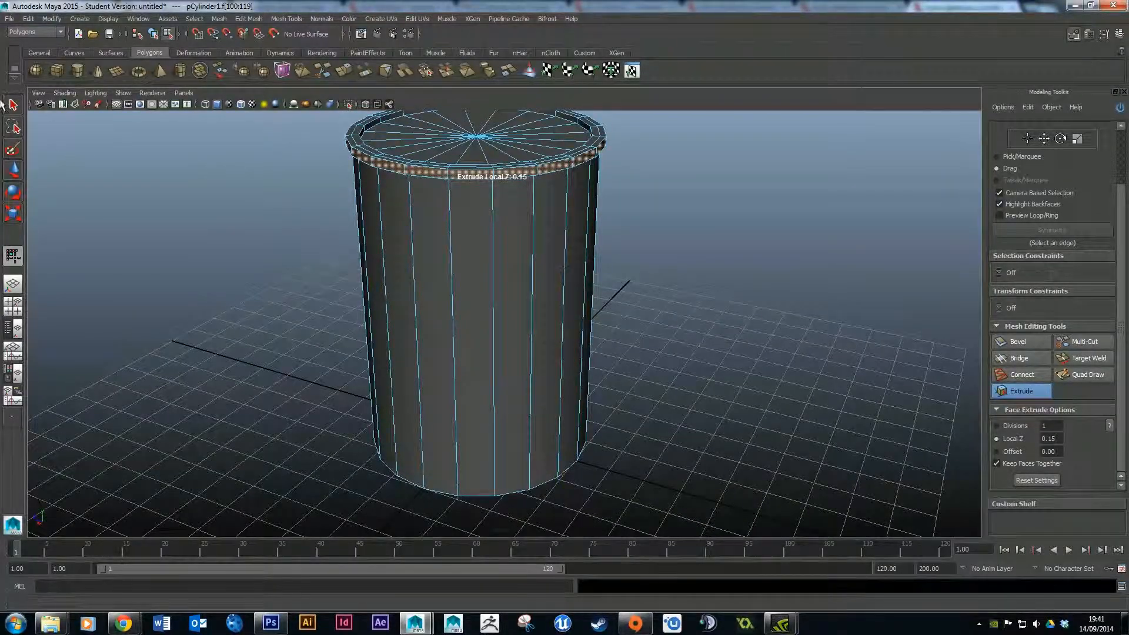
Insert an edge loop with the Insert Edge Loop Tool just above the cylinder's base.
{"action": "key", "text": "q"}
{"action": "left_click", "coordinate": [165, 243]}
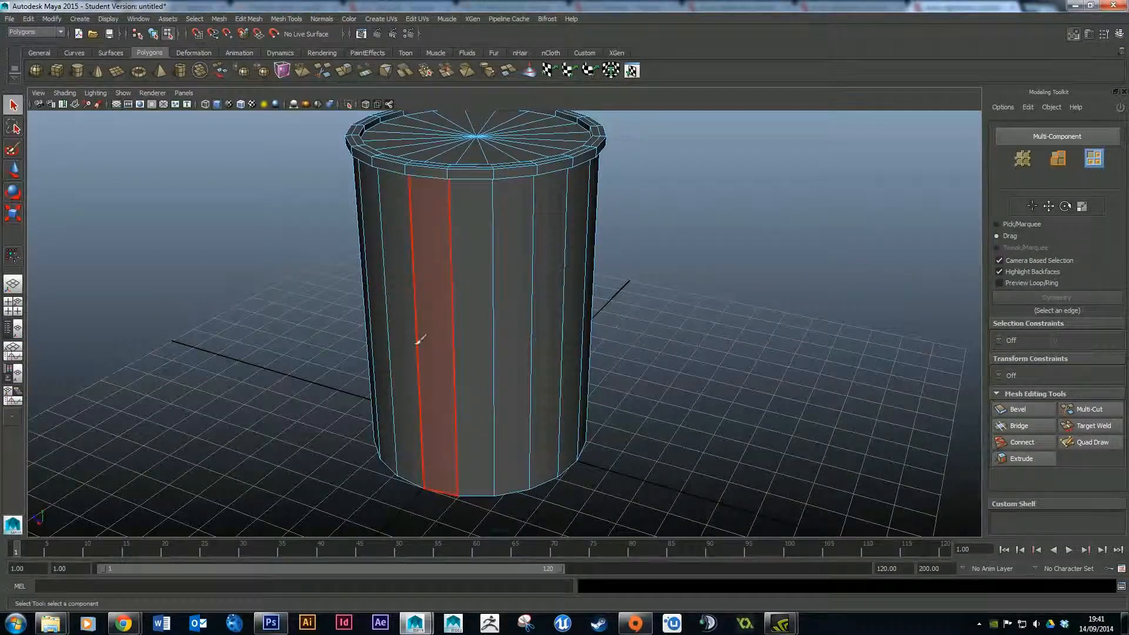
{"action": "left_click", "coordinate": [290, 20]}
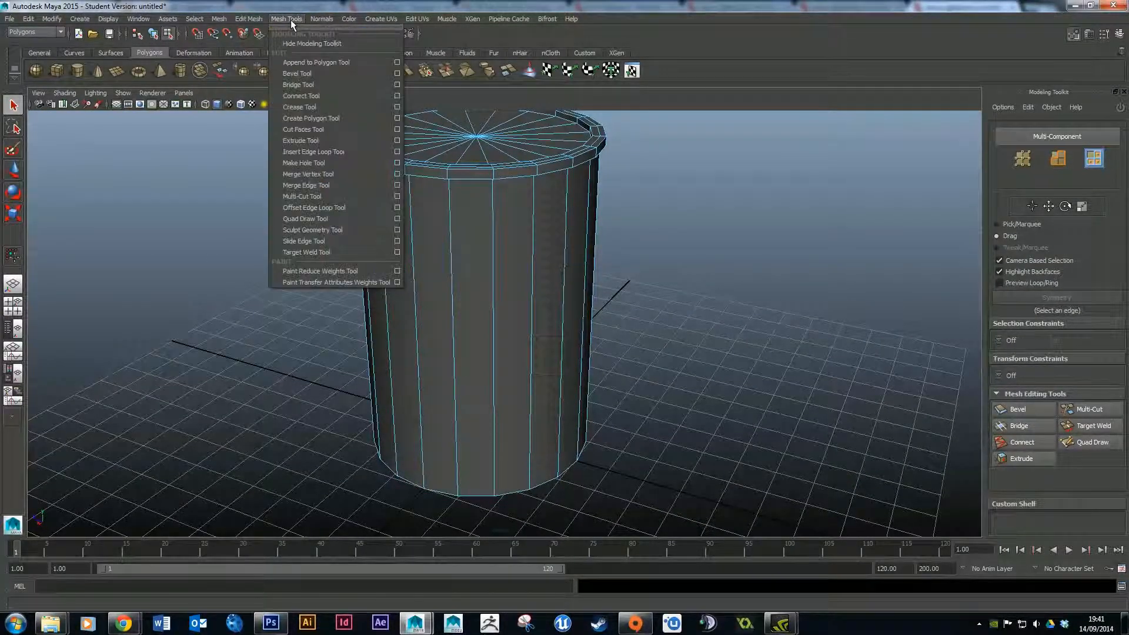
{"action": "left_click", "coordinate": [339, 153]}
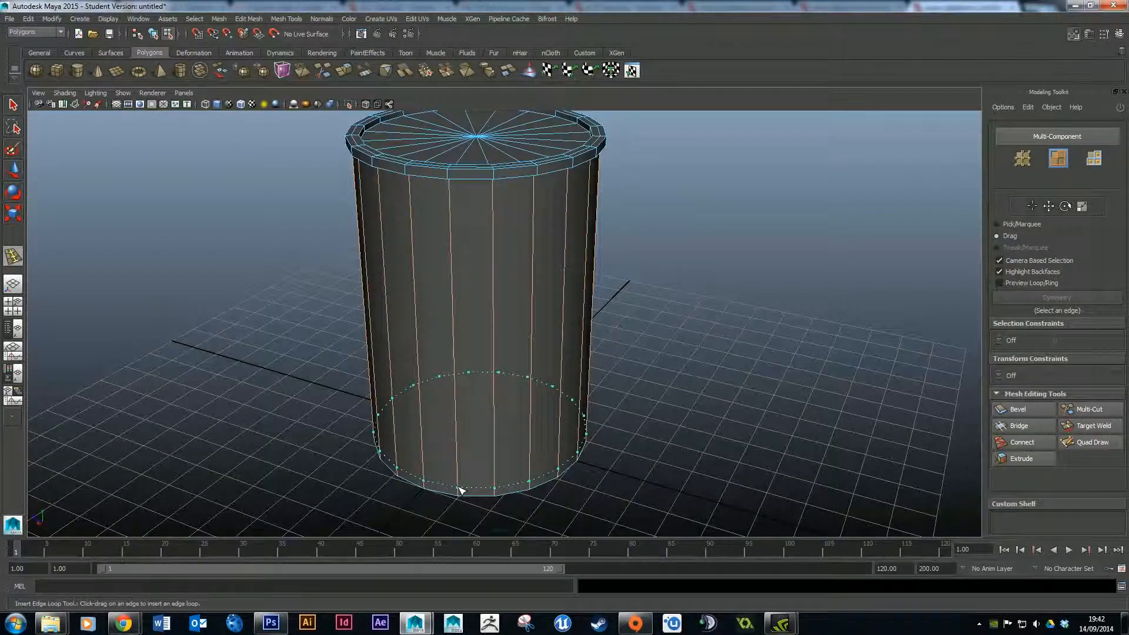
{"action": "left_click_drag", "start_coordinate": [459, 488], "coordinate": [461, 488]}
{"action": "left_click_drag", "start_coordinate": [539, 382], "coordinate": [554, 335], "text": "alt"}
{"action": "middle_click_drag", "start_coordinate": [545, 432], "coordinate": [569, 323], "text": "alt"}
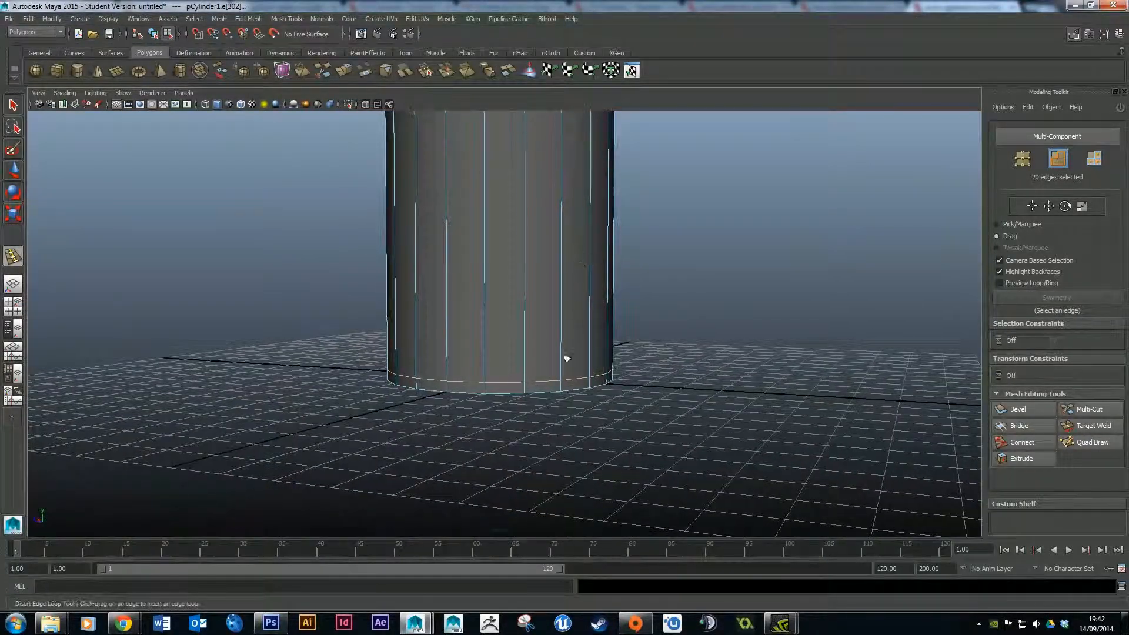
{"action": "right_click_drag", "start_coordinate": [521, 383], "coordinate": [519, 389]}
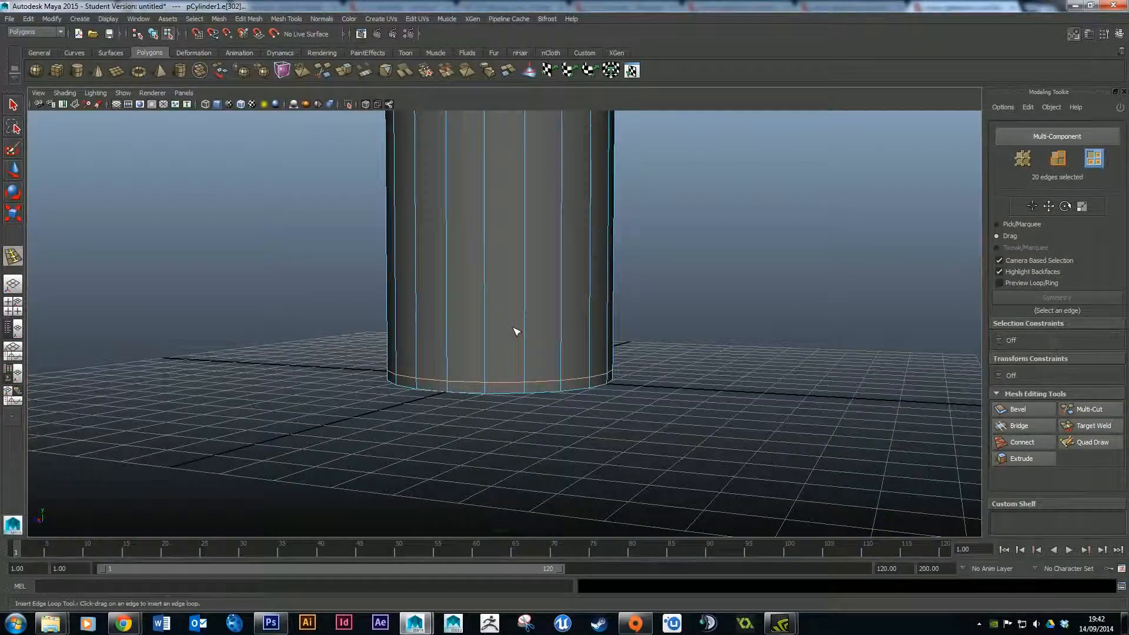
Switch selection to Pick/Marquee and marquee-select the narrow band of faces around the cylinder's base in the front view.
{"action": "scroll", "coordinate": [516, 333], "scroll_direction": "up", "scroll_amount": 2}
{"action": "key", "text": "q"}
{"action": "left_click", "coordinate": [1001, 225]}
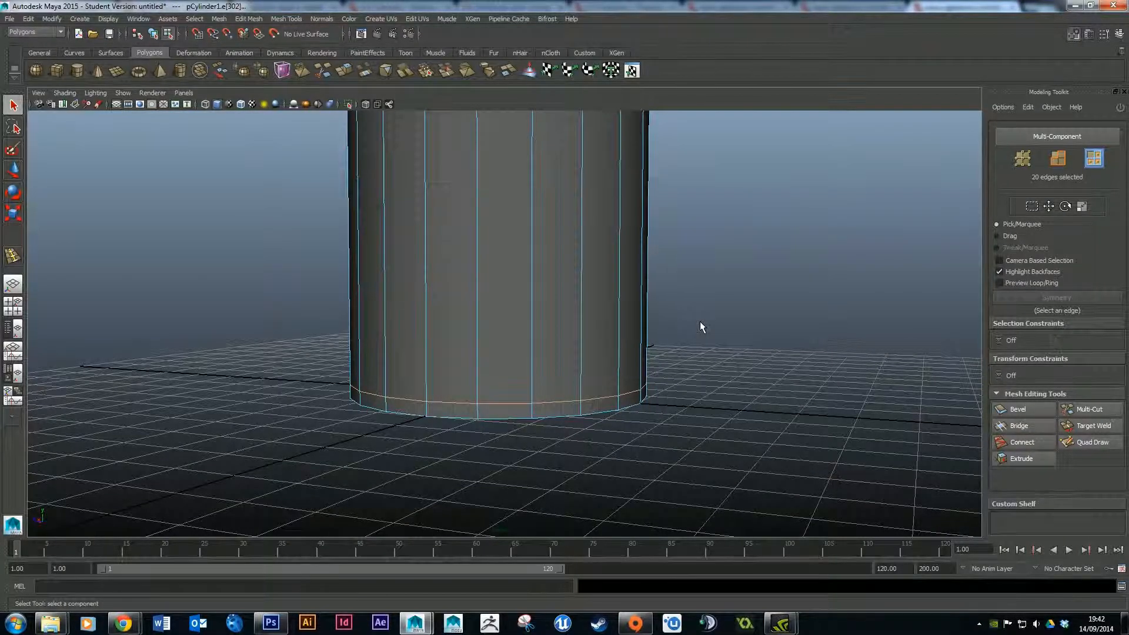
{"action": "key", "text": "space"}
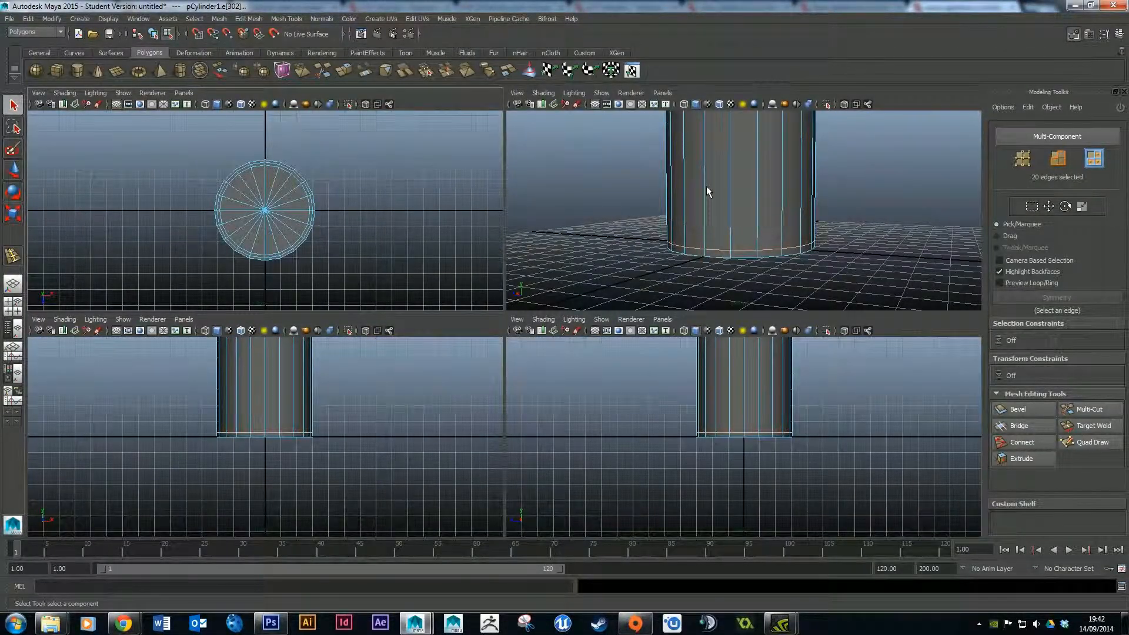
{"action": "left_click", "coordinate": [283, 173]}
{"action": "left_click", "coordinate": [634, 422]}
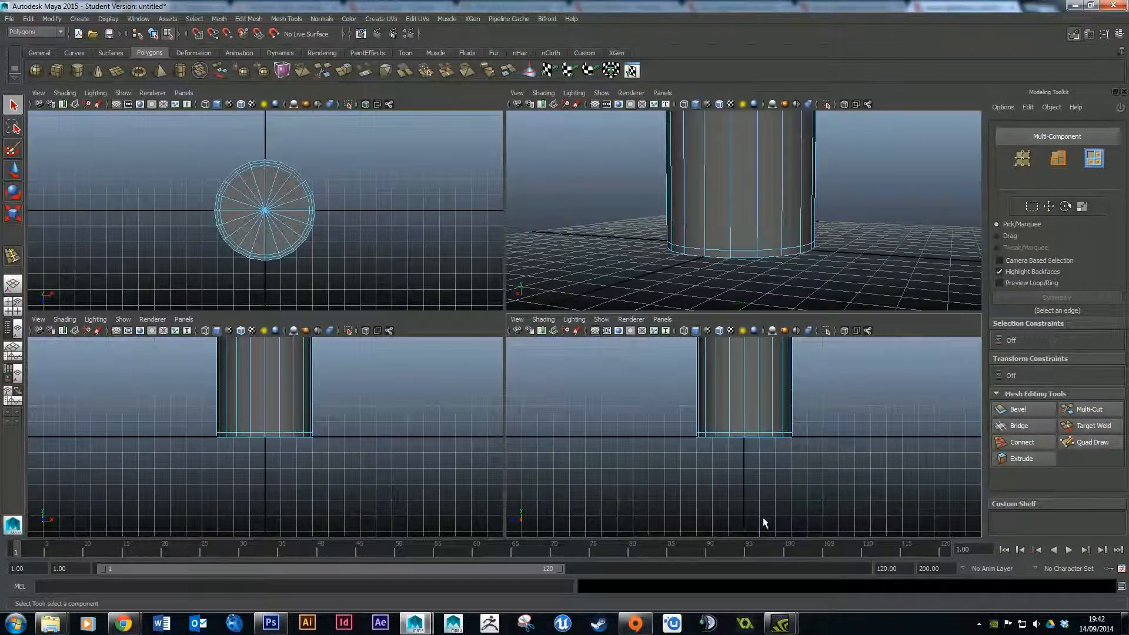
{"action": "key", "text": "space"}
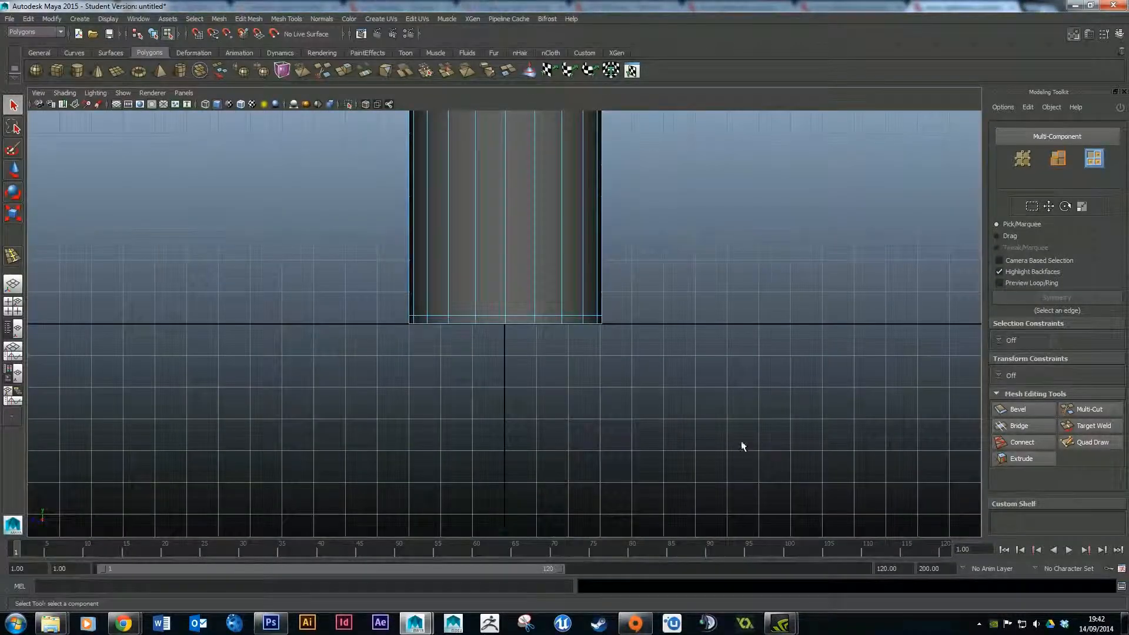
{"action": "scroll", "coordinate": [467, 334], "scroll_direction": "up", "scroll_amount": 4}
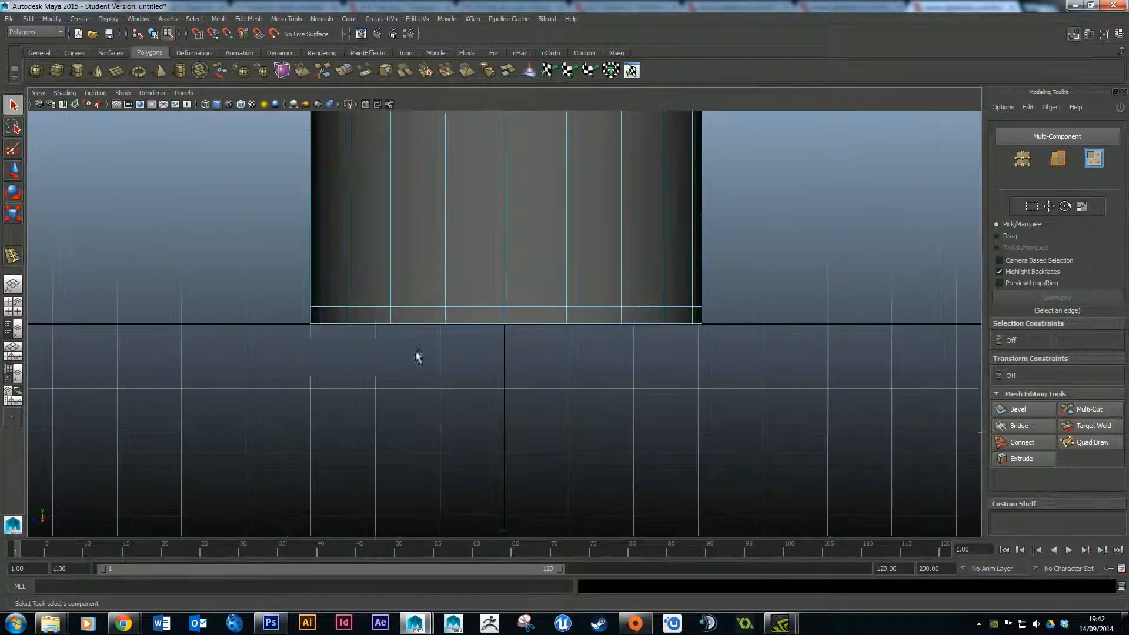
{"action": "scroll", "coordinate": [260, 337], "scroll_direction": "up", "scroll_amount": 1}
{"action": "left_click_drag", "start_coordinate": [194, 310], "coordinate": [858, 315]}
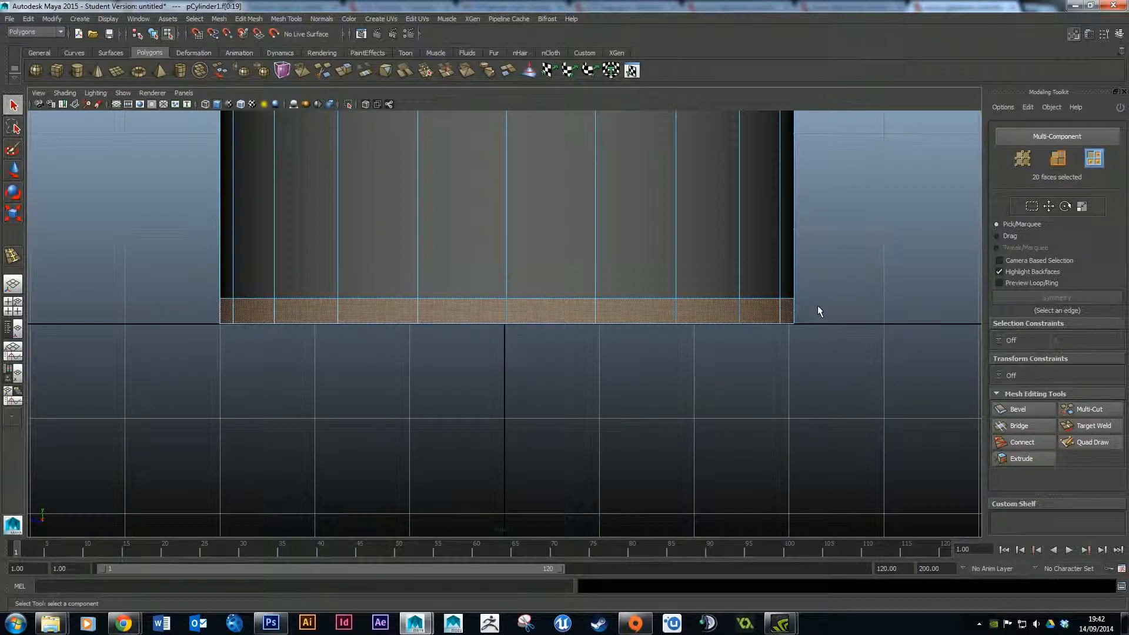
Extrude the selected base band faces outward with a Local Z of 0.15.
{"action": "scroll", "coordinate": [542, 363], "scroll_direction": "up", "scroll_amount": 1}
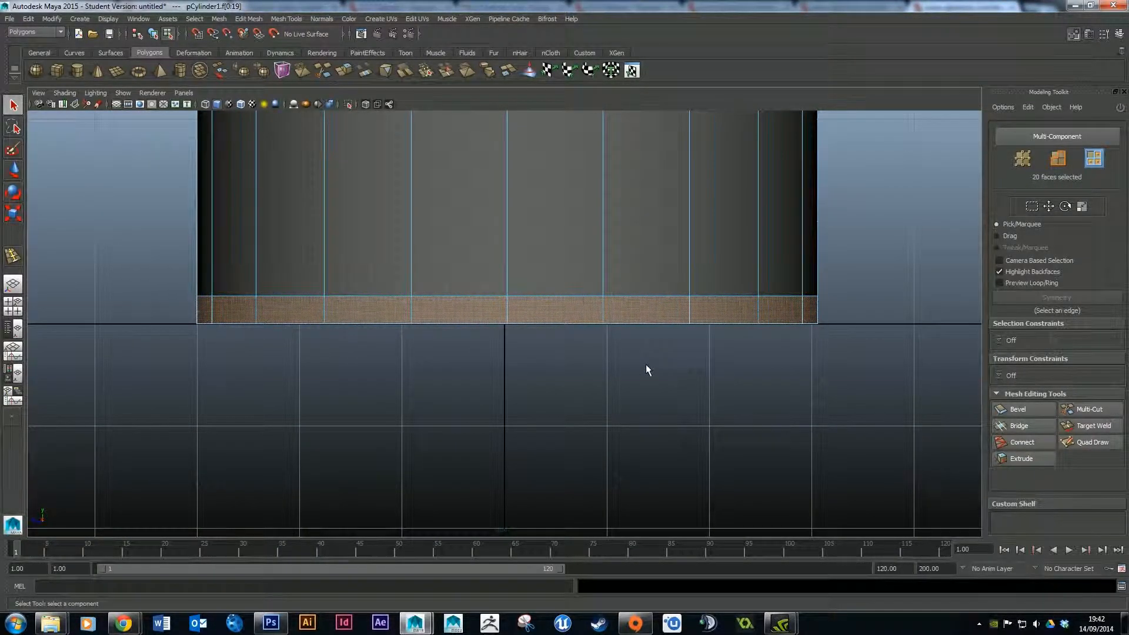
{"action": "key", "text": "space"}
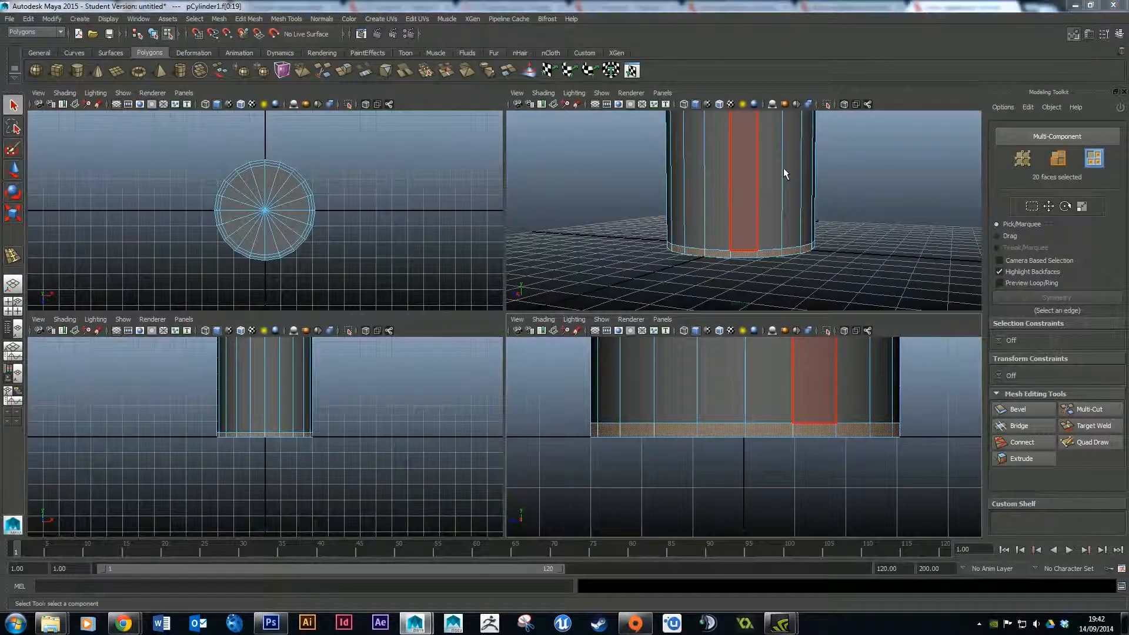
{"action": "key", "text": "space"}
{"action": "left_click_drag", "start_coordinate": [774, 250], "coordinate": [707, 254], "text": "alt"}
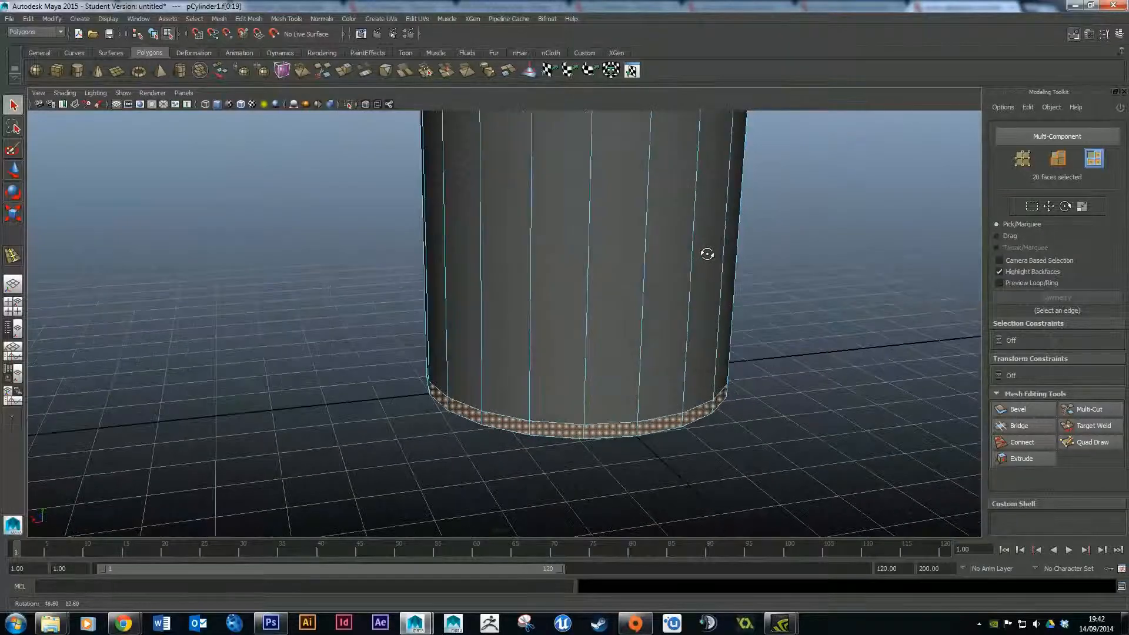
{"action": "scroll", "coordinate": [765, 284], "scroll_direction": "up", "scroll_amount": 1}
{"action": "scroll", "coordinate": [764, 284], "scroll_direction": "down", "scroll_amount": 2}
{"action": "middle_click_drag", "start_coordinate": [774, 282], "coordinate": [617, 276], "text": "alt"}
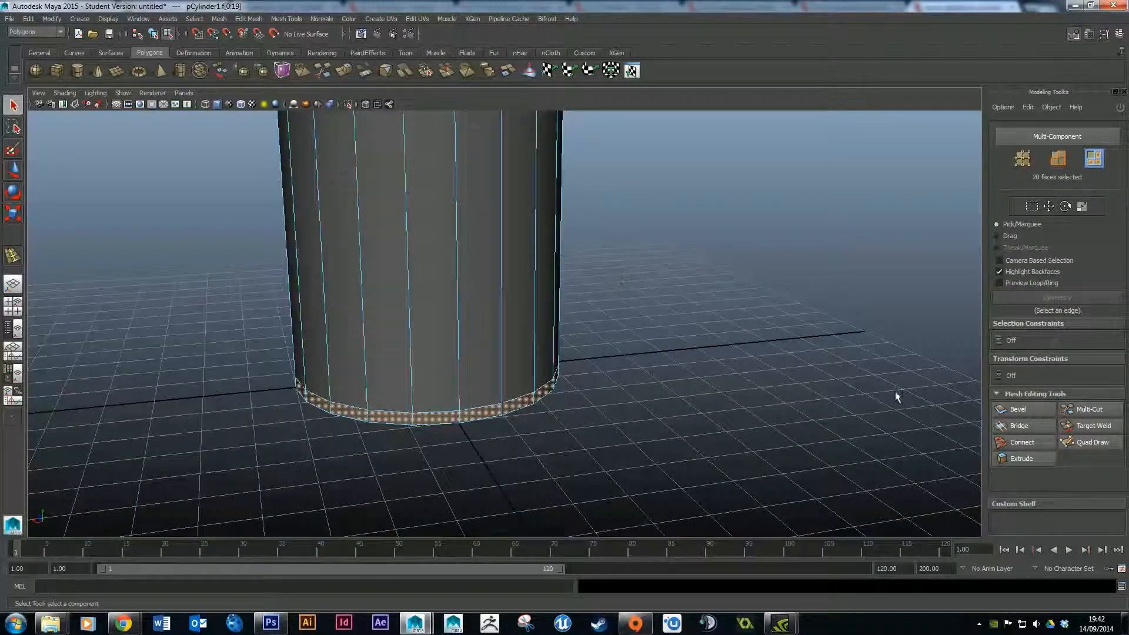
{"action": "left_click", "coordinate": [1017, 460]}
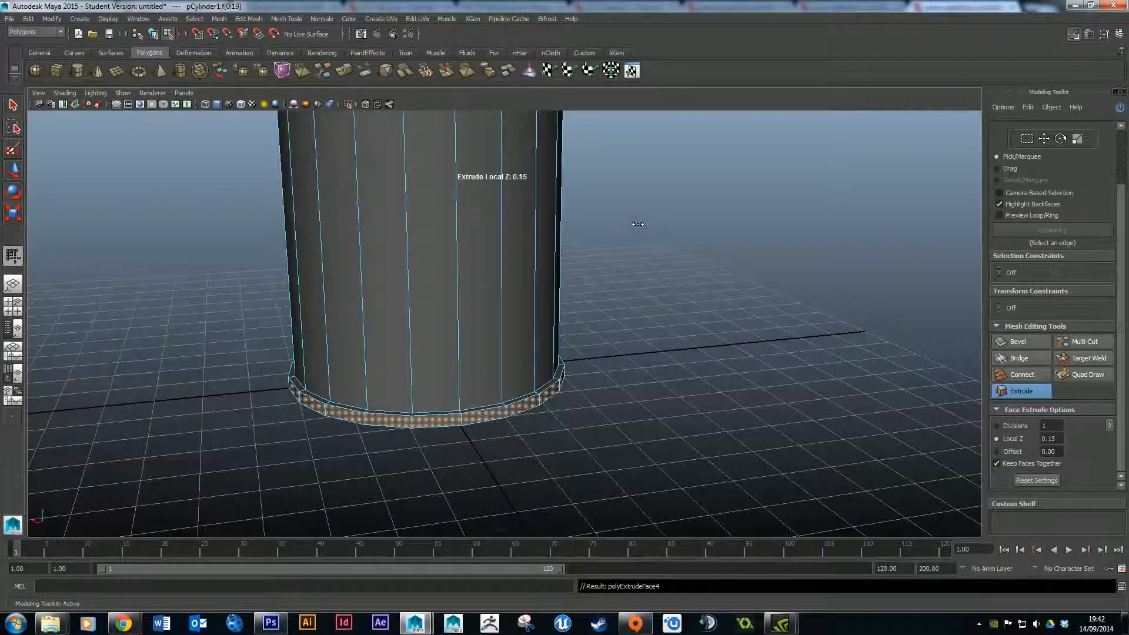
{"action": "scroll", "coordinate": [676, 236], "scroll_direction": "down", "scroll_amount": 3}
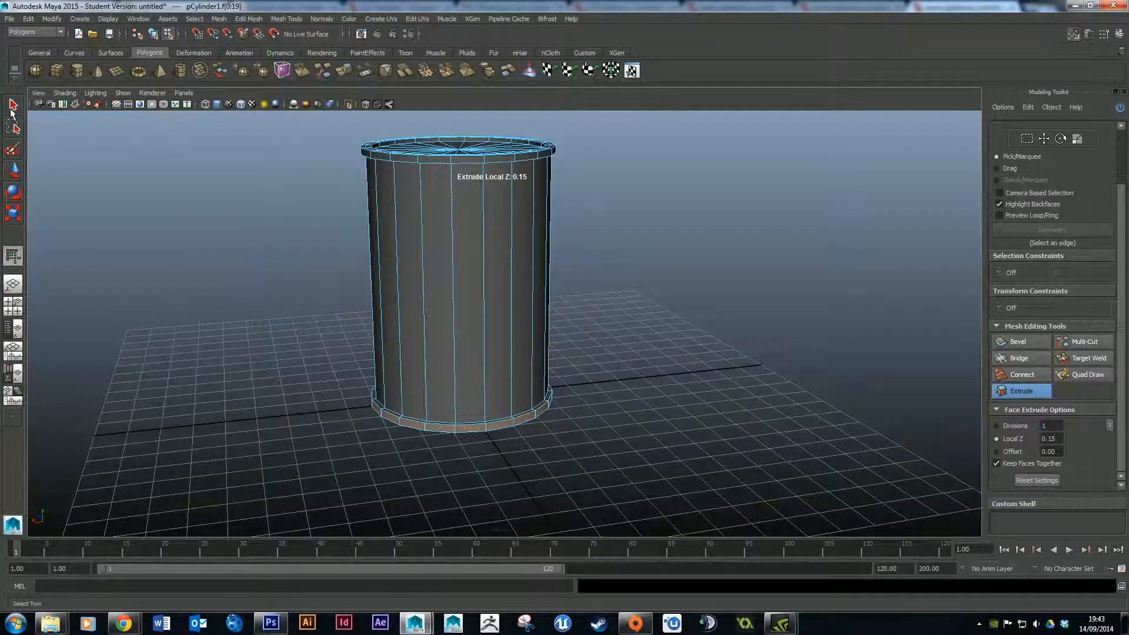
Deselect the faces and orbit around the cylinder to inspect the extruded base band.
{"action": "key", "text": "q"}
{"action": "left_click", "coordinate": [260, 274]}
{"action": "left_click_drag", "start_coordinate": [597, 319], "coordinate": [676, 313], "text": "alt"}
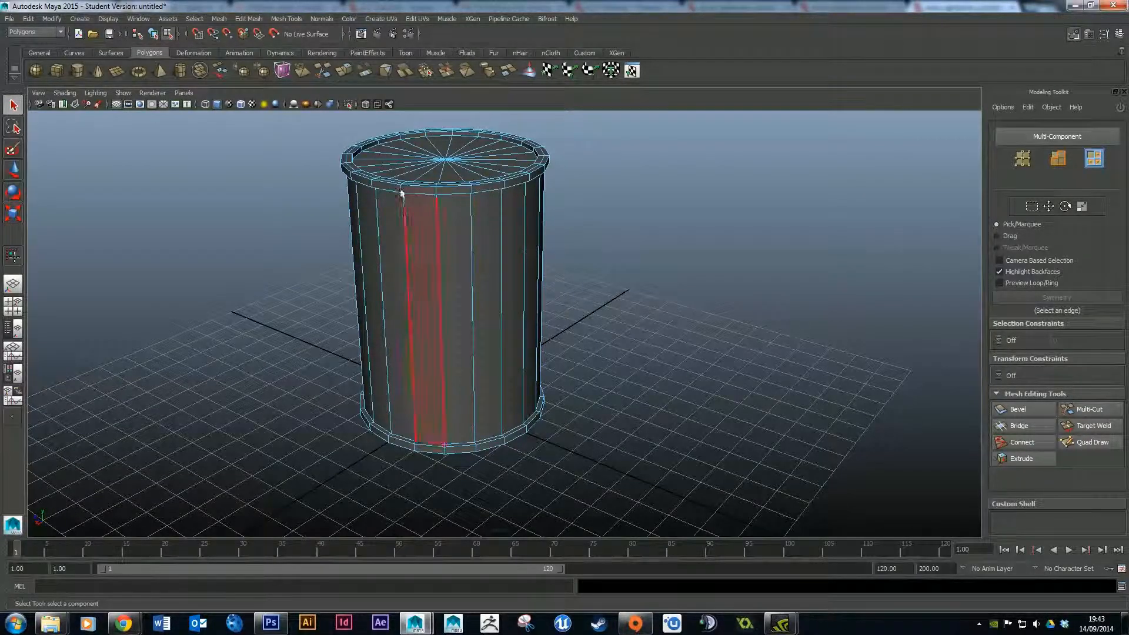
{"action": "left_click_drag", "start_coordinate": [458, 238], "coordinate": [504, 242], "text": "alt"}
{"action": "middle_click_drag", "start_coordinate": [545, 258], "coordinate": [608, 235], "text": "alt"}
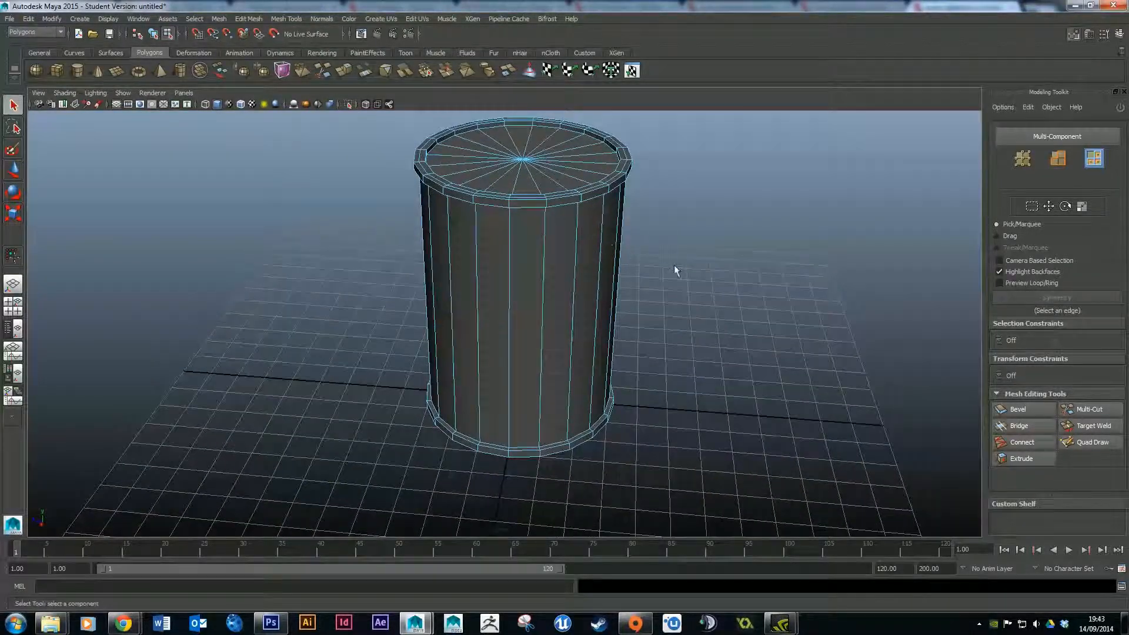